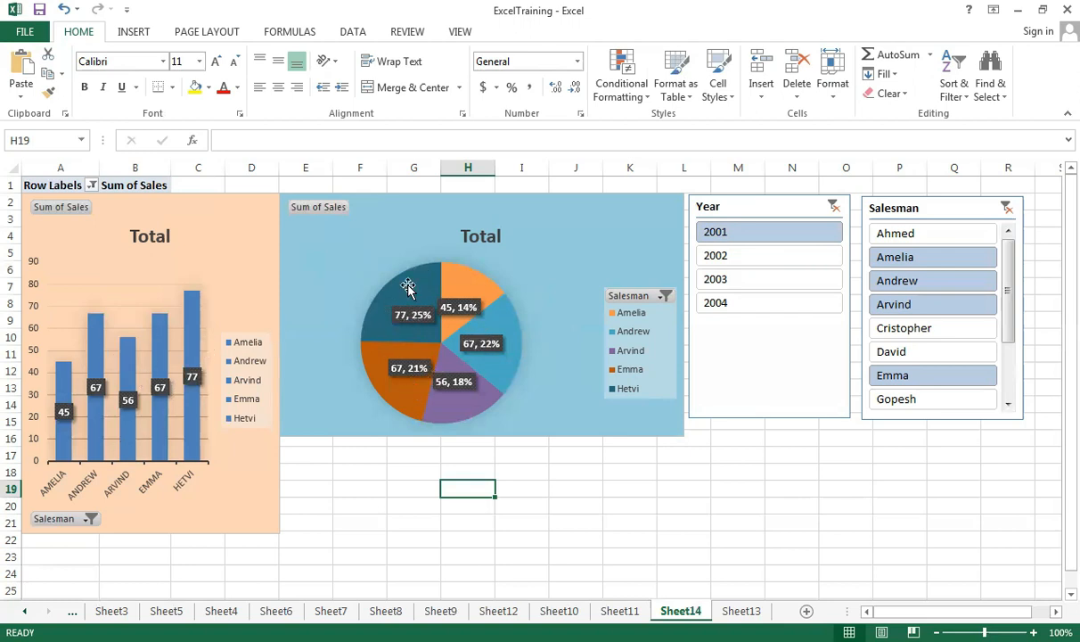
- Filter both pivot charts by the years 2002, 2003 and 2004 in turn with the Year slicer
{"action": "mouse_move", "coordinate": [461, 324]}
{"action": "left_click", "coordinate": [736, 258]}
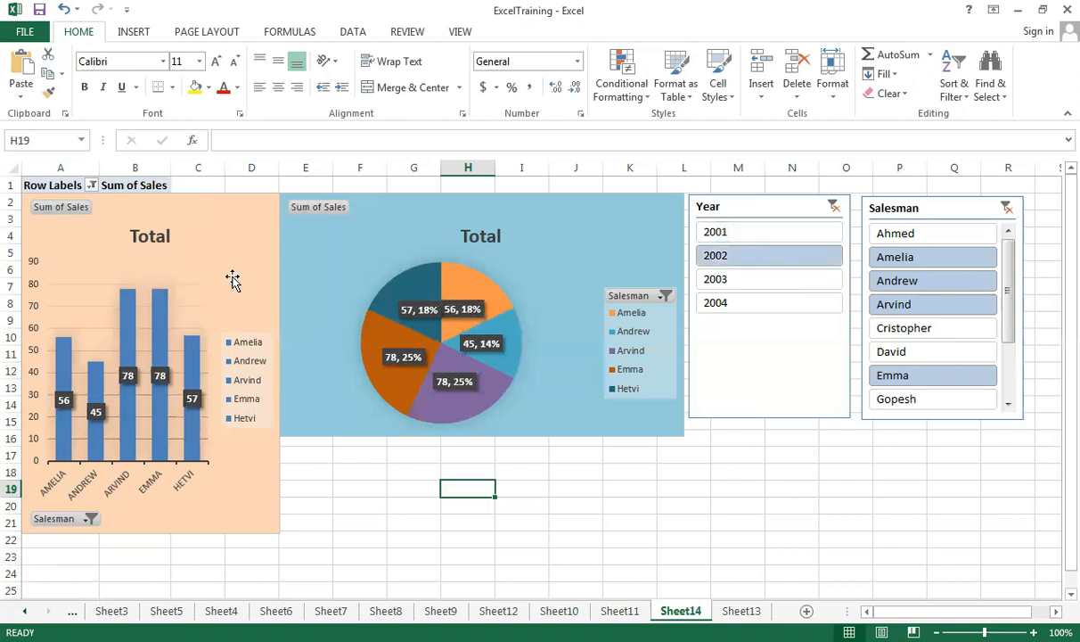
{"action": "left_click", "coordinate": [744, 280]}
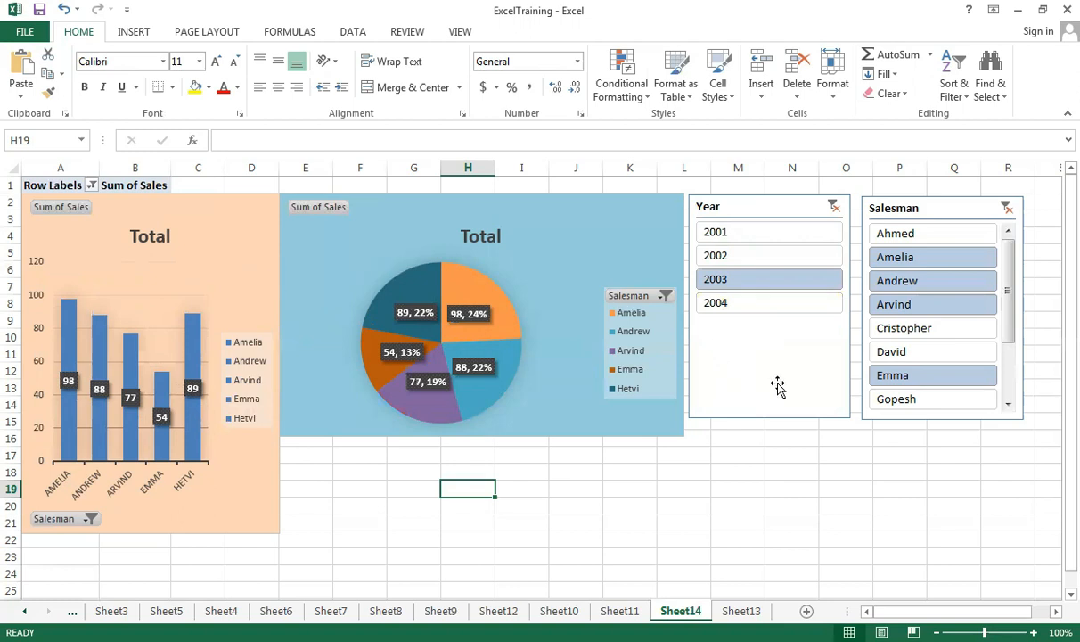
{"action": "left_click", "coordinate": [736, 304]}
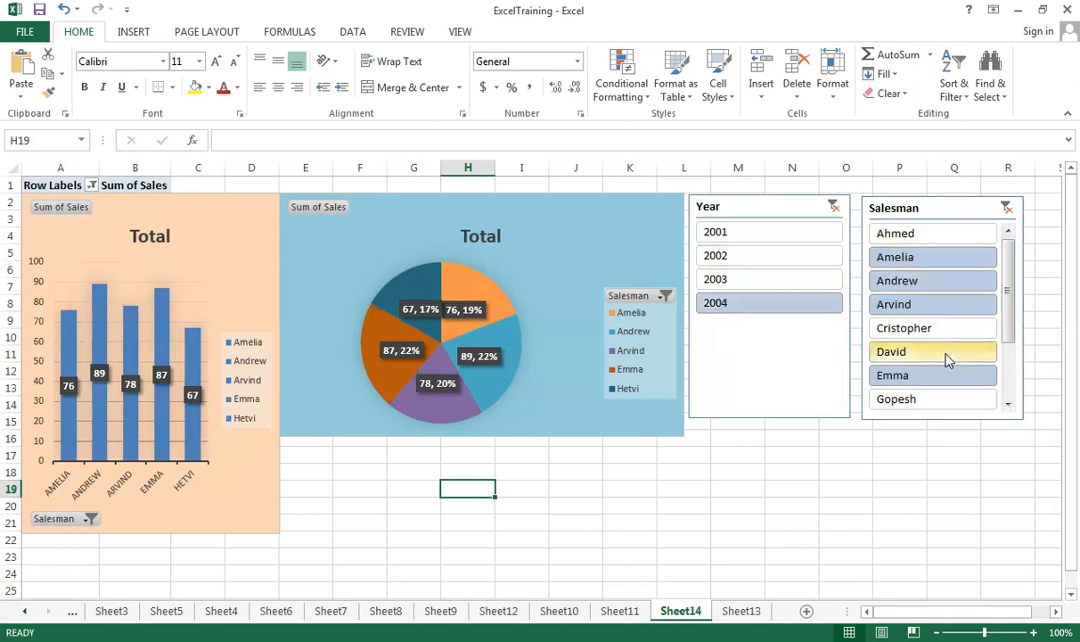
- In the pie chart's Salesman filter, replace the second and third listed salesmen with the first and sixth, and set the Year slicer to 2001
{"action": "left_click", "coordinate": [661, 301]}
{"action": "left_click", "coordinate": [484, 482]}
{"action": "left_click", "coordinate": [484, 495]}
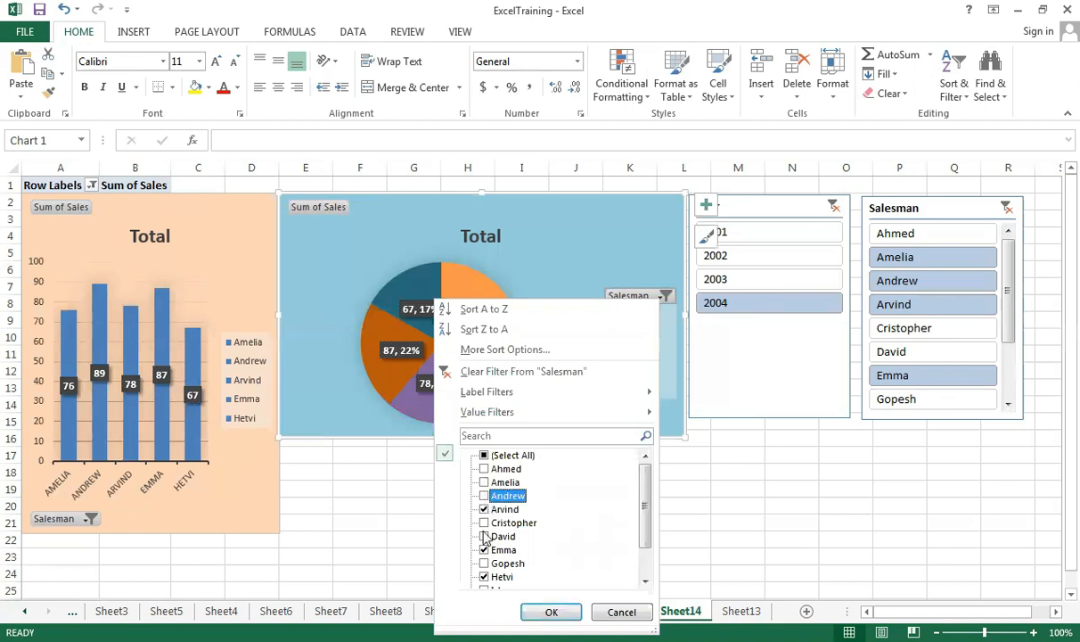
{"action": "left_click", "coordinate": [483, 536]}
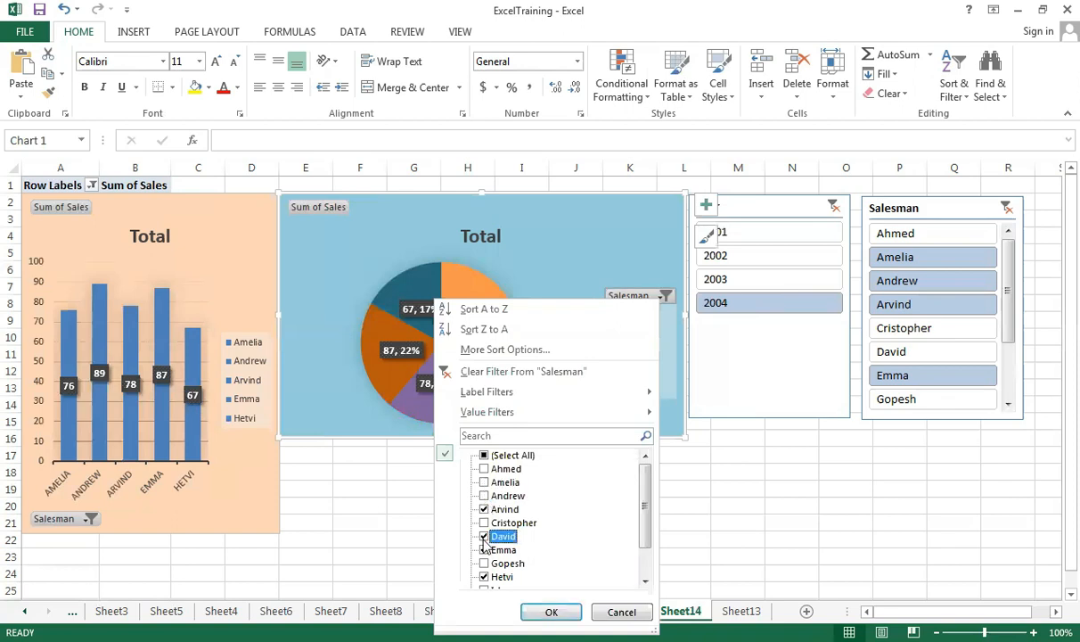
{"action": "left_click", "coordinate": [484, 468]}
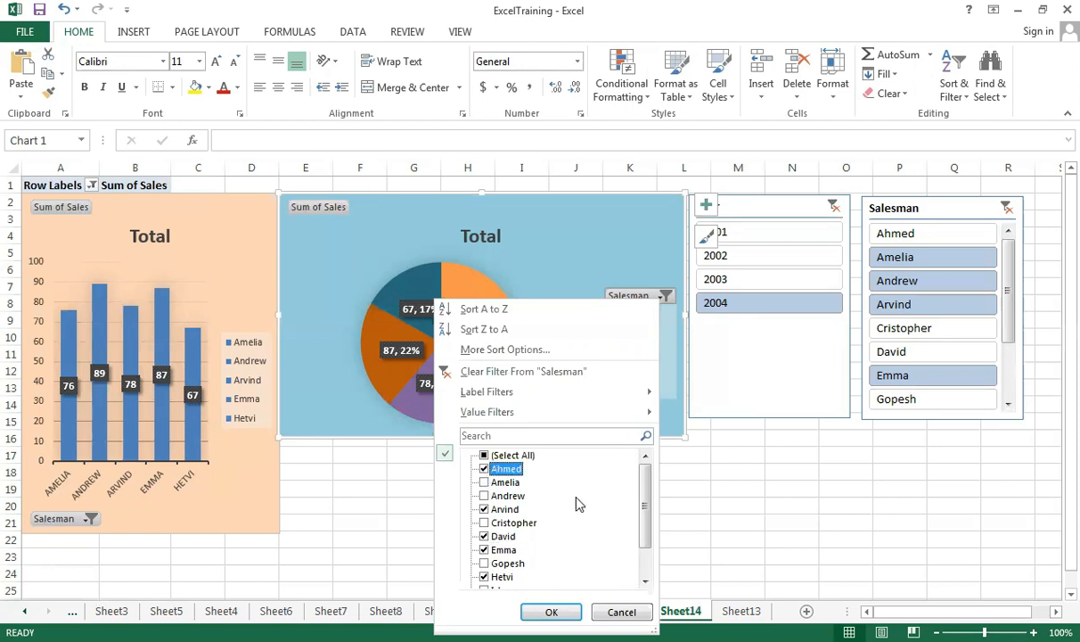
{"action": "left_click", "coordinate": [551, 612]}
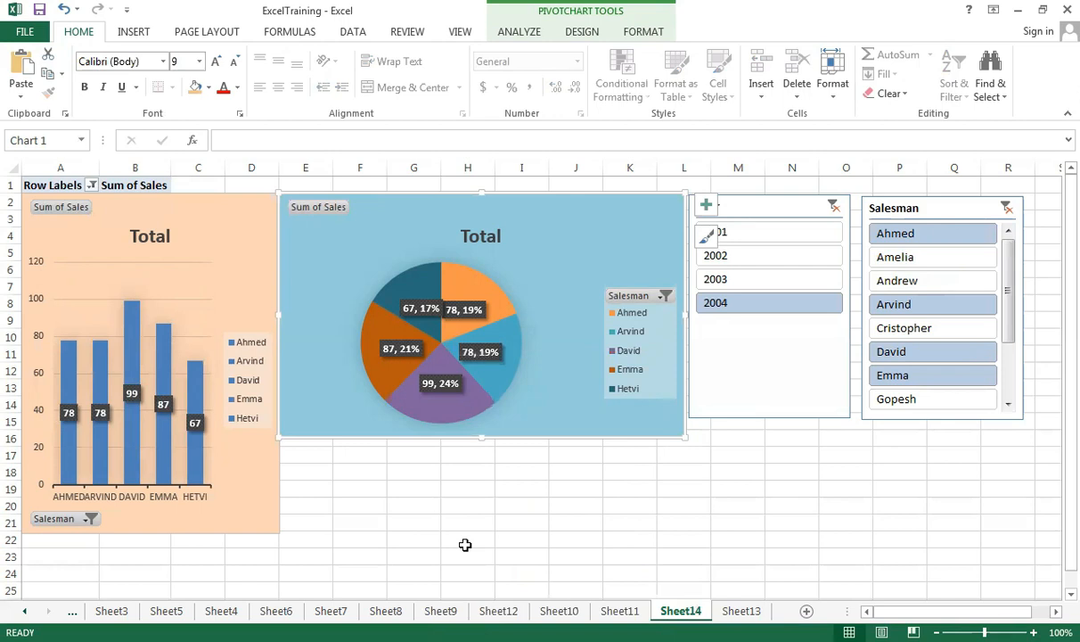
{"action": "left_click", "coordinate": [784, 234]}
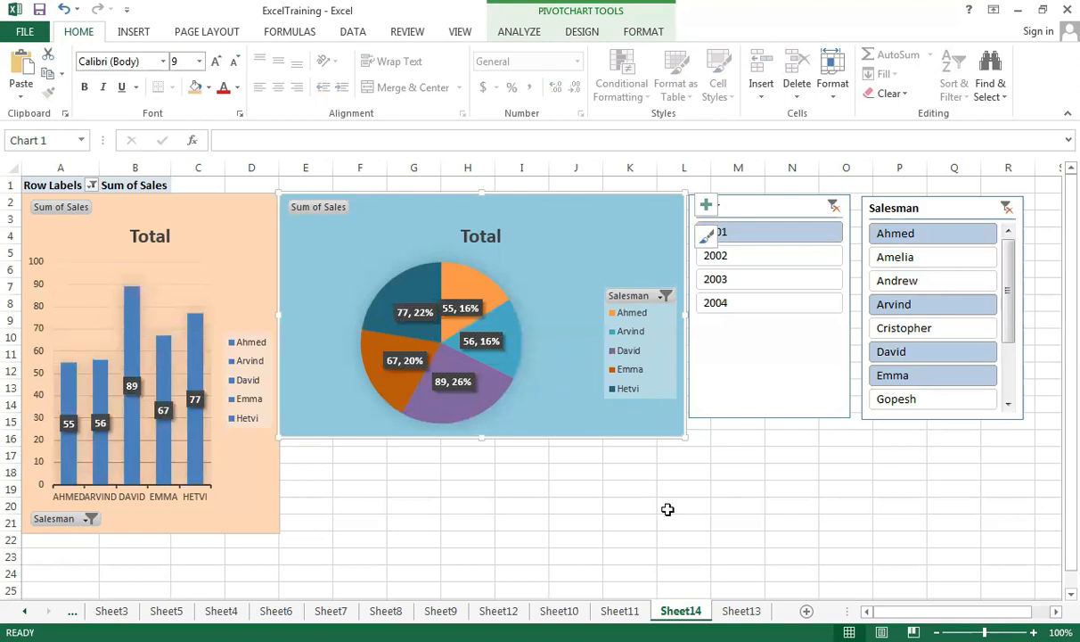
- Copy the sales data A1:D49 from Sheet10 into a new worksheet at A1 and autofit the Month Name and Salesman columns
{"action": "left_click", "coordinate": [621, 610]}
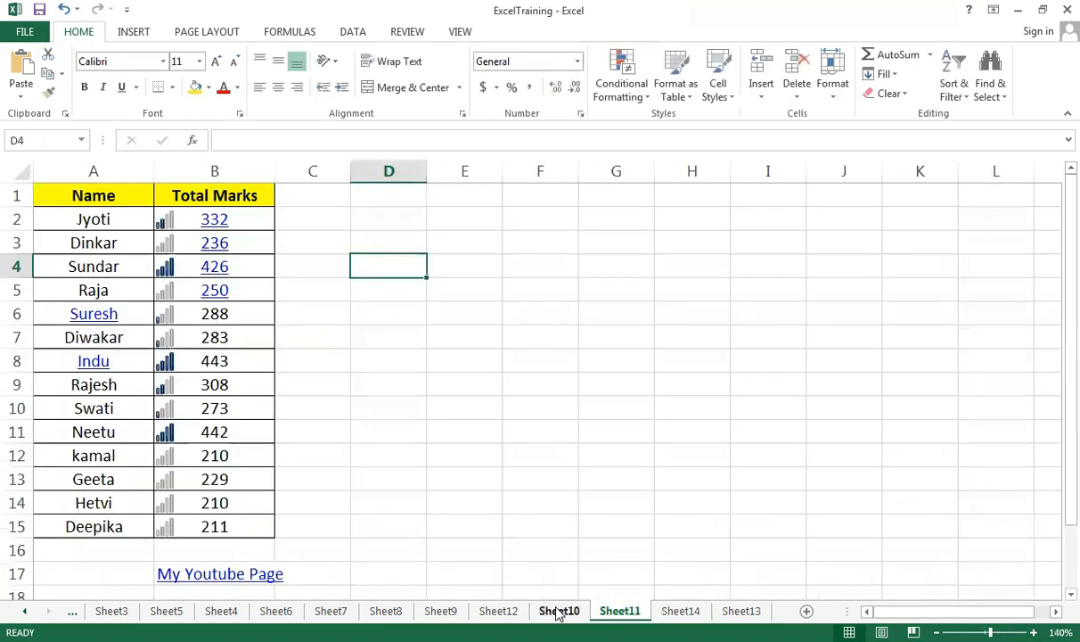
{"action": "left_click", "coordinate": [559, 612]}
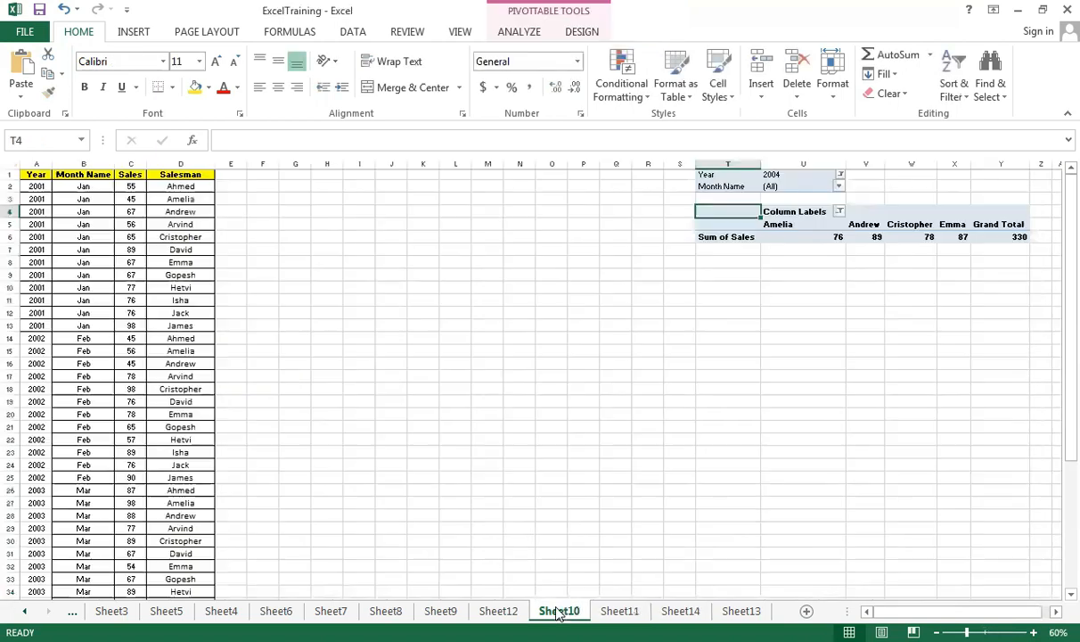
{"action": "left_click", "coordinate": [265, 401]}
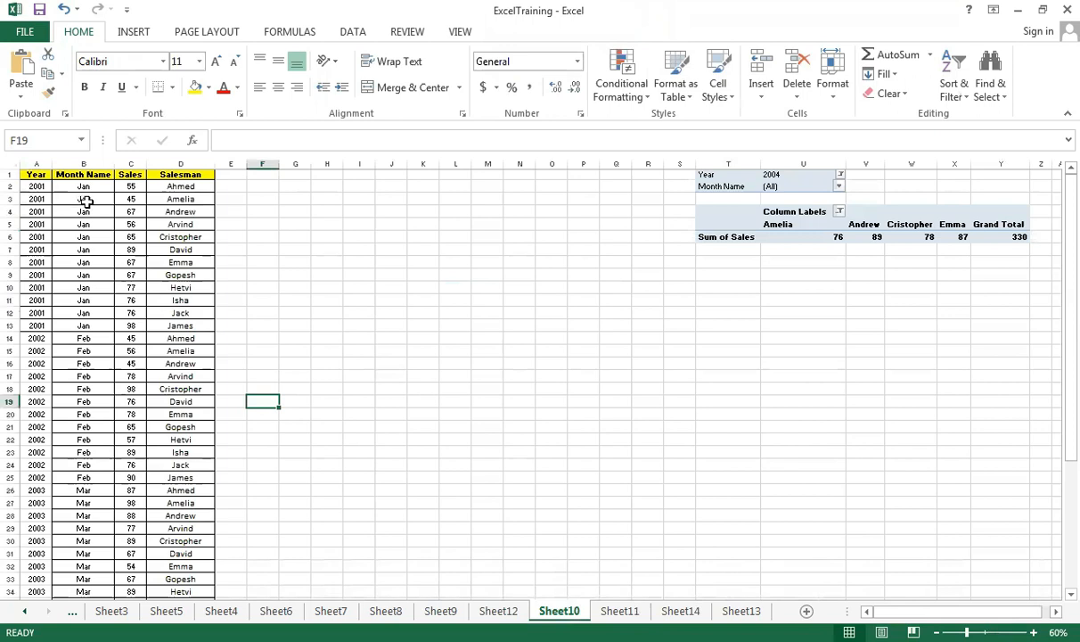
{"action": "left_click_drag", "start_coordinate": [35, 174], "coordinate": [195, 556]}
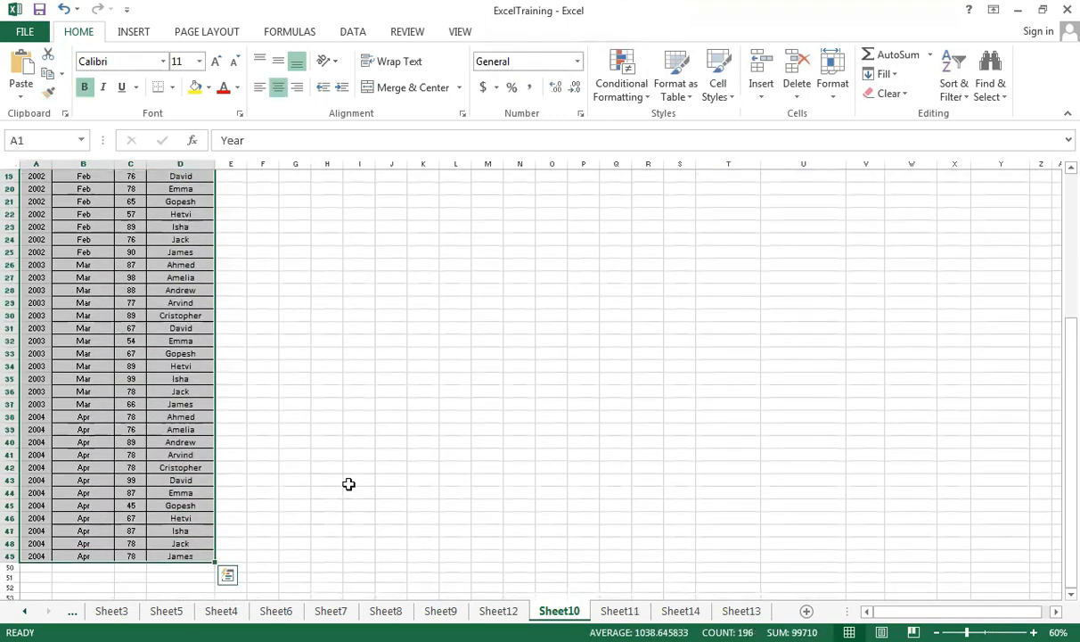
{"action": "key", "text": "ctrl+c"}
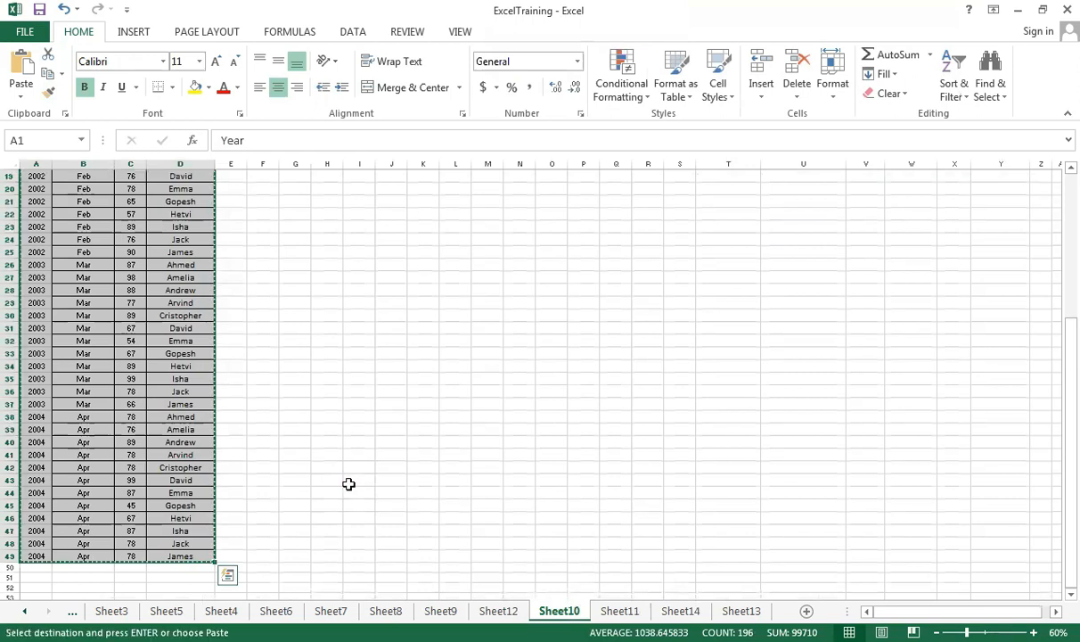
{"action": "left_click", "coordinate": [740, 610]}
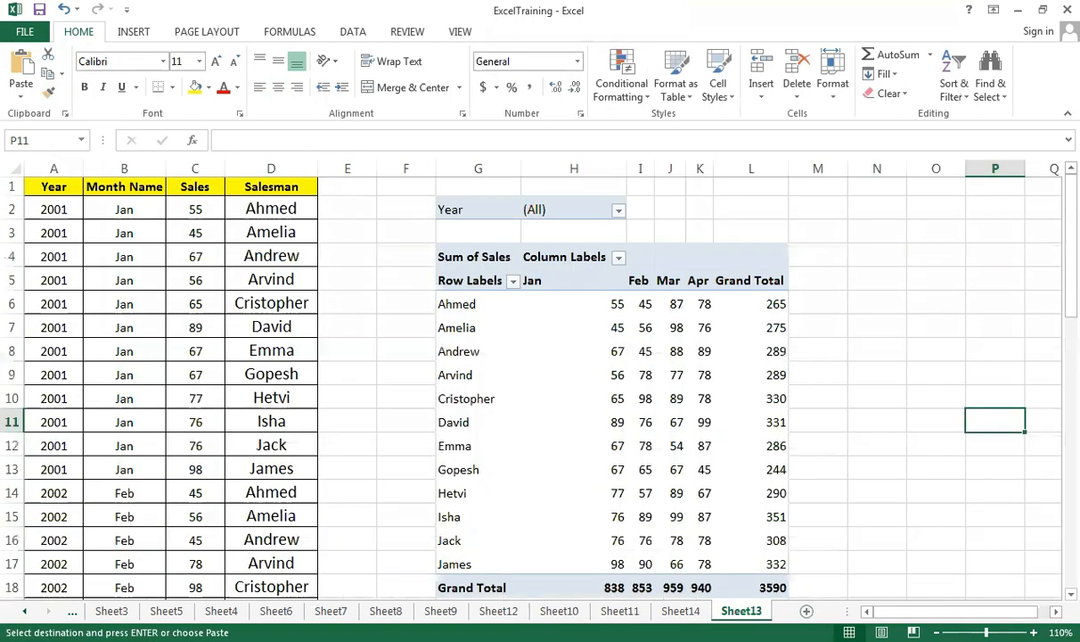
{"action": "left_click", "coordinate": [807, 610]}
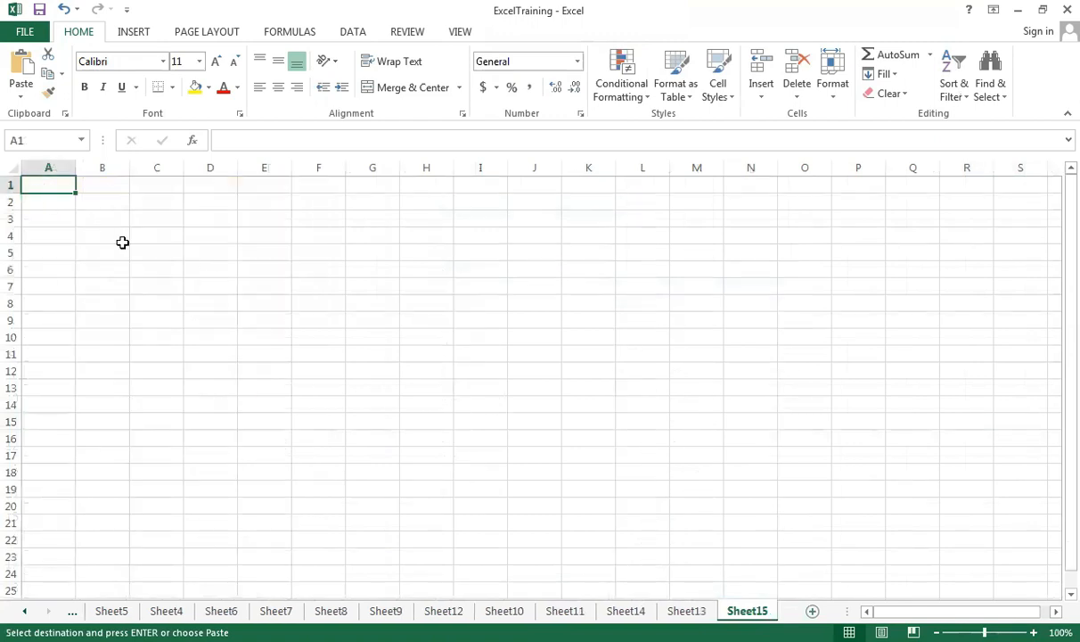
{"action": "key", "text": "ctrl+v"}
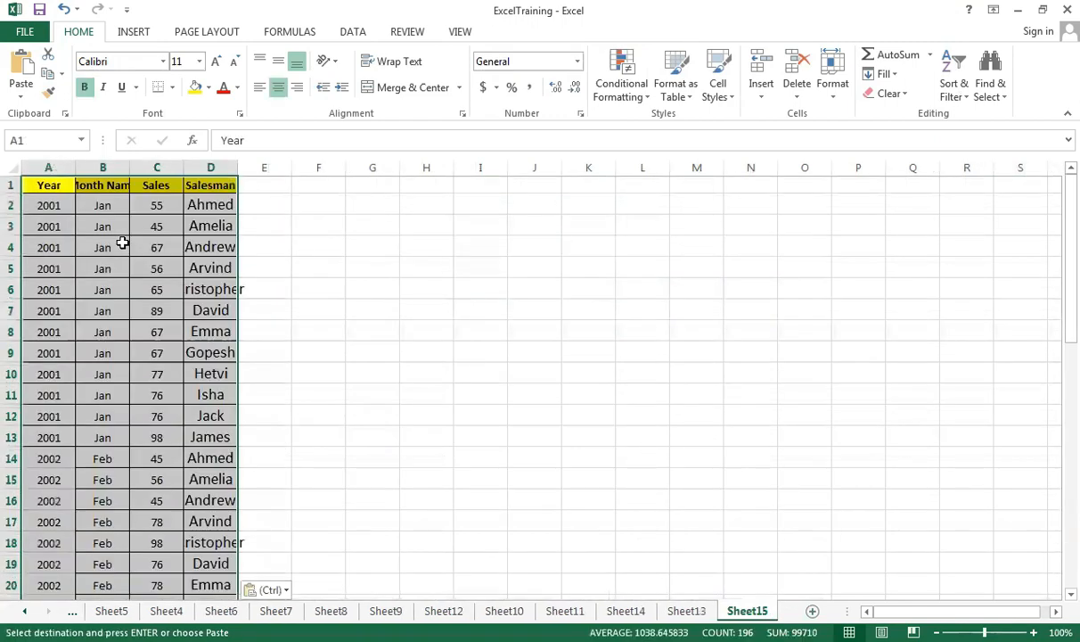
{"action": "double_click", "coordinate": [236, 169]}
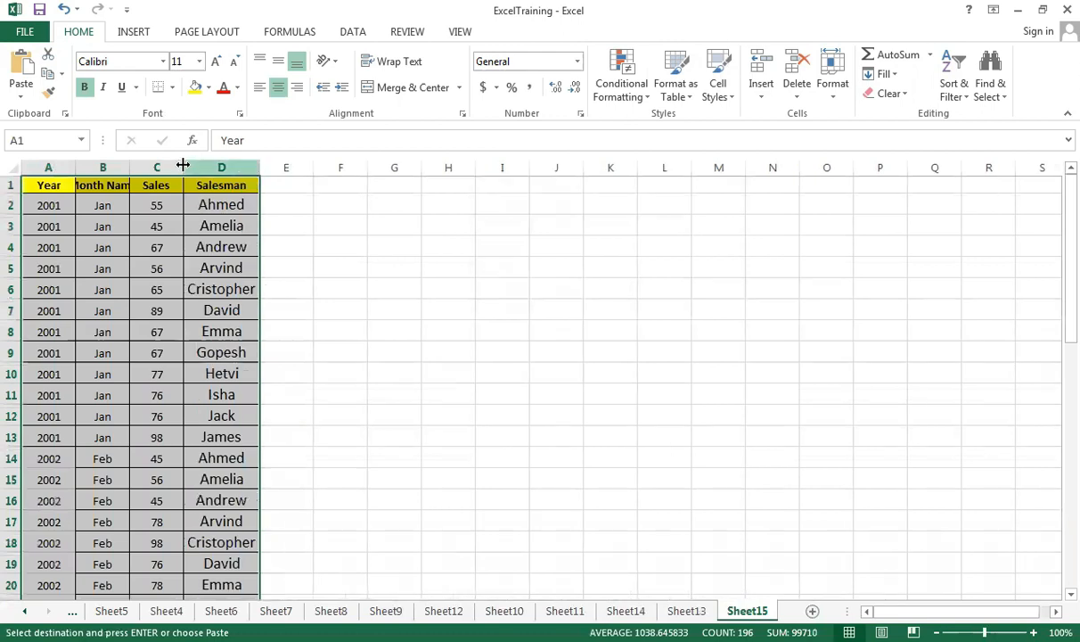
{"action": "double_click", "coordinate": [129, 168]}
{"action": "left_click", "coordinate": [48, 184]}
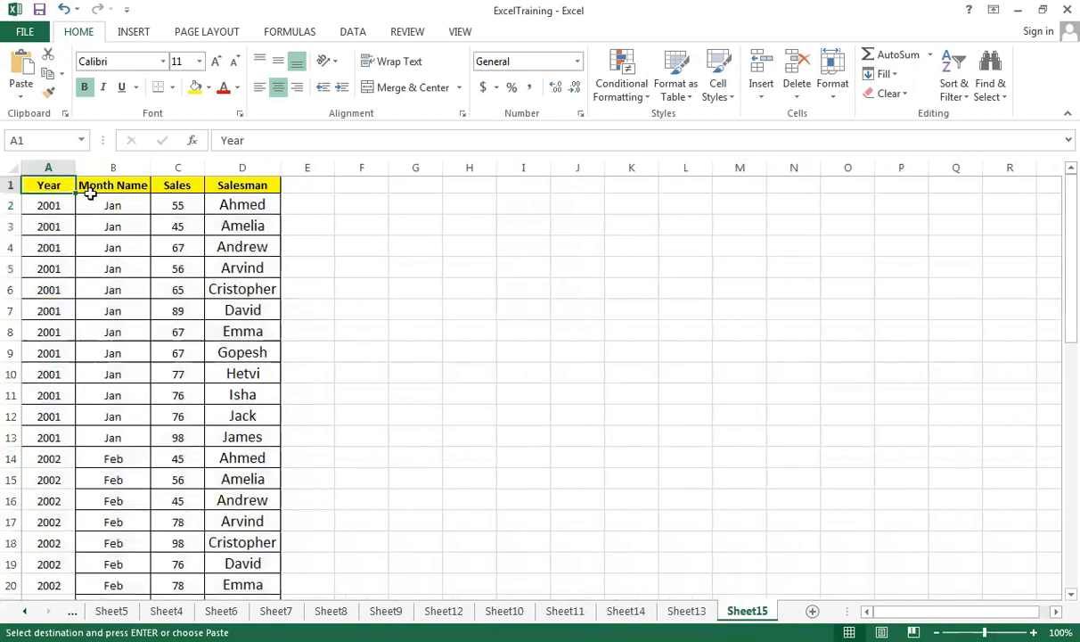
{"action": "left_click", "coordinate": [116, 185]}
{"action": "left_click", "coordinate": [182, 184]}
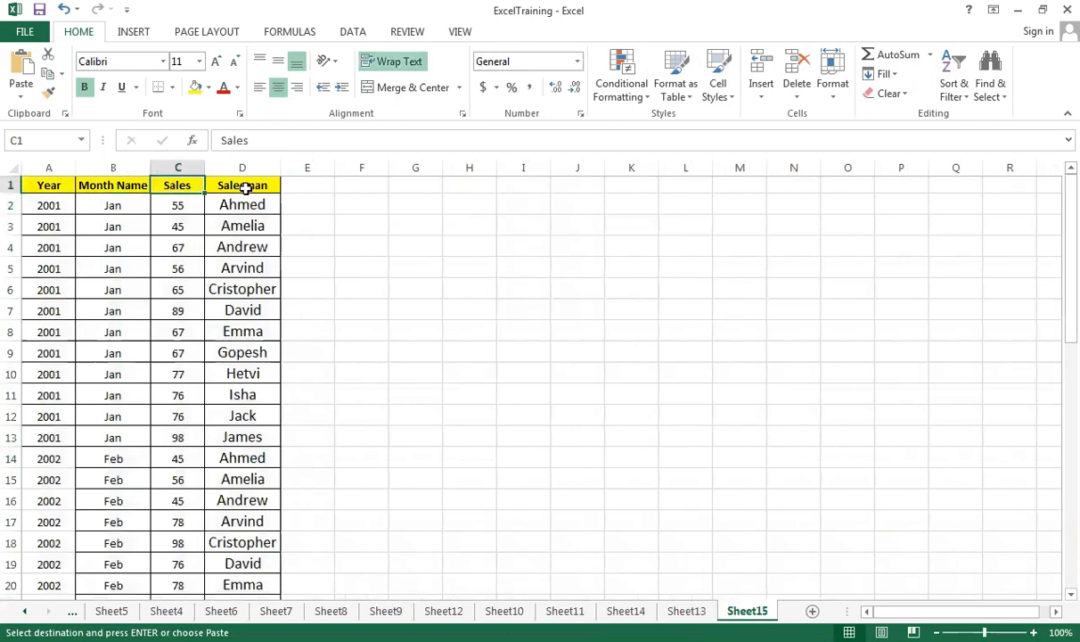
{"action": "left_click", "coordinate": [246, 186]}
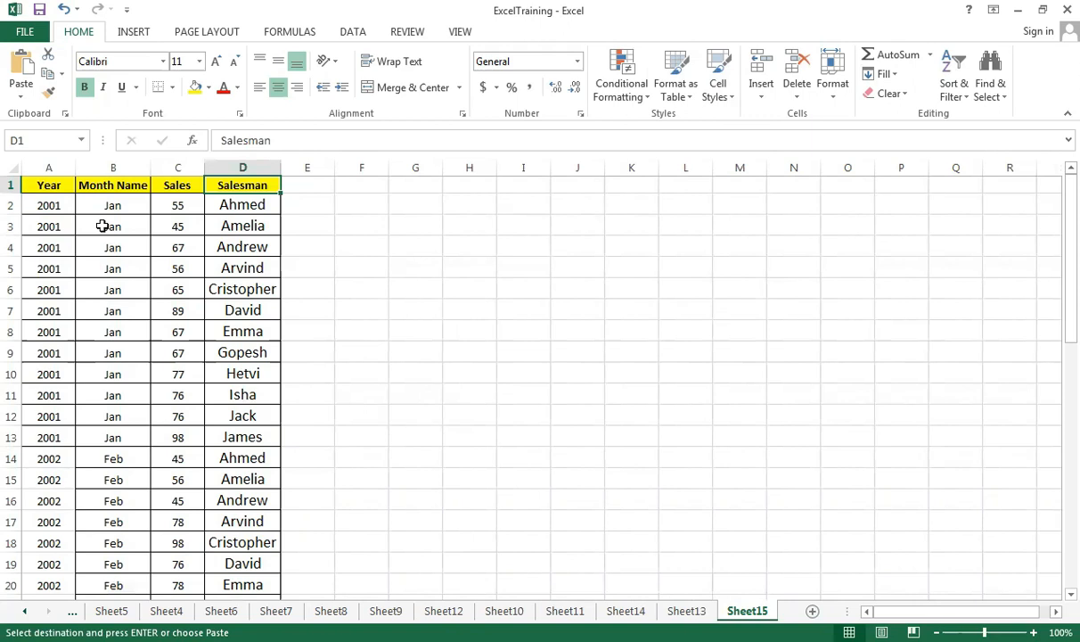
- Create a PivotChart from the sales data in Sheet15 A1:D49 and place it on a new worksheet
{"action": "left_click", "coordinate": [47, 184]}
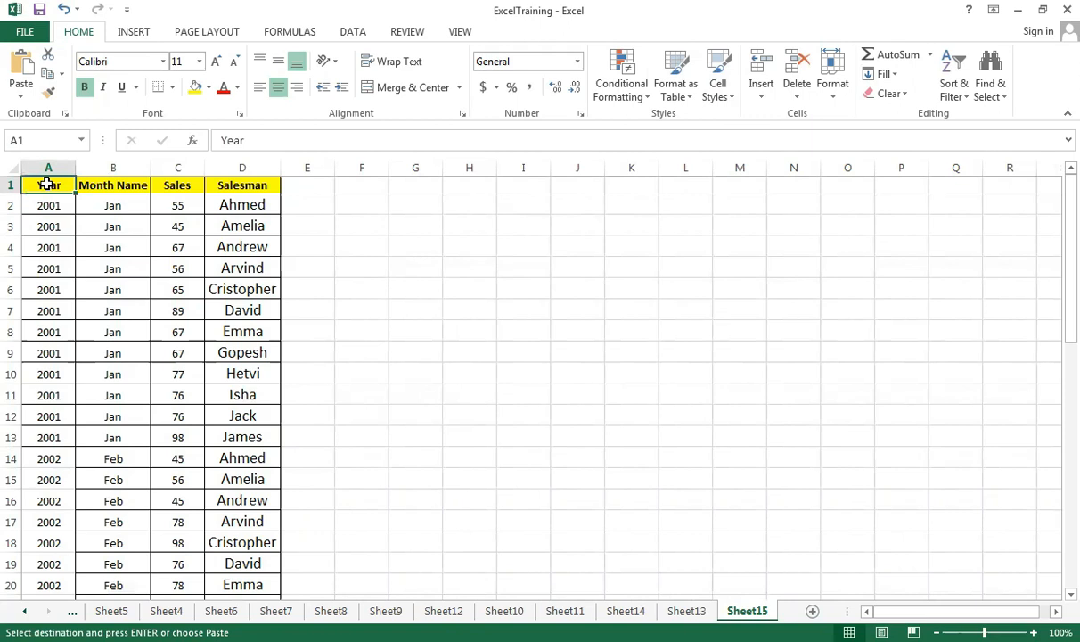
{"action": "key", "text": "ctrl+shift+End"}
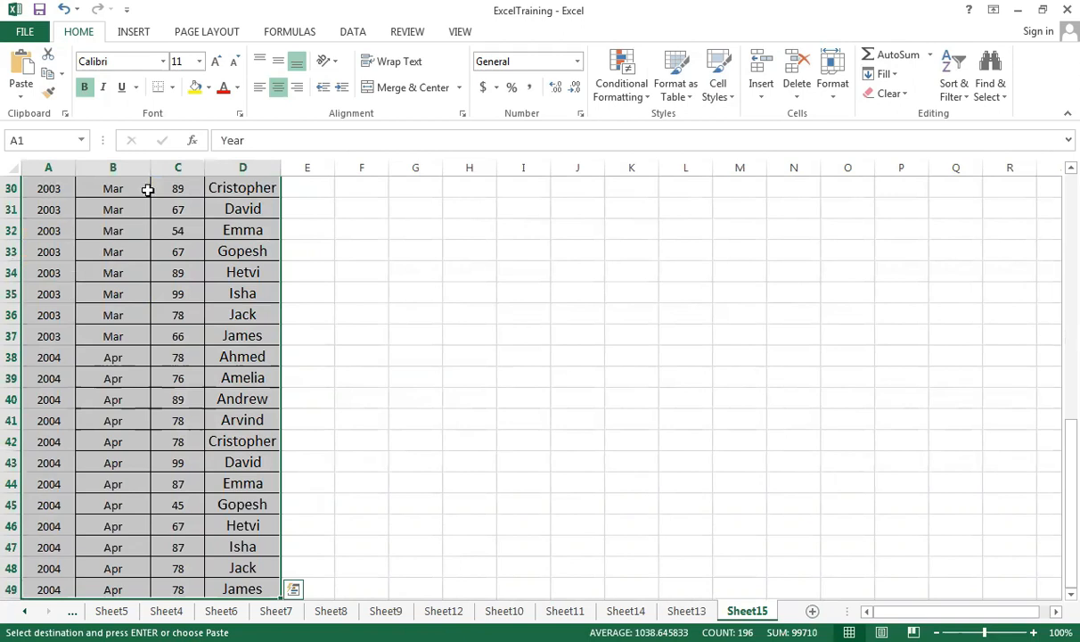
{"action": "left_click", "coordinate": [134, 32]}
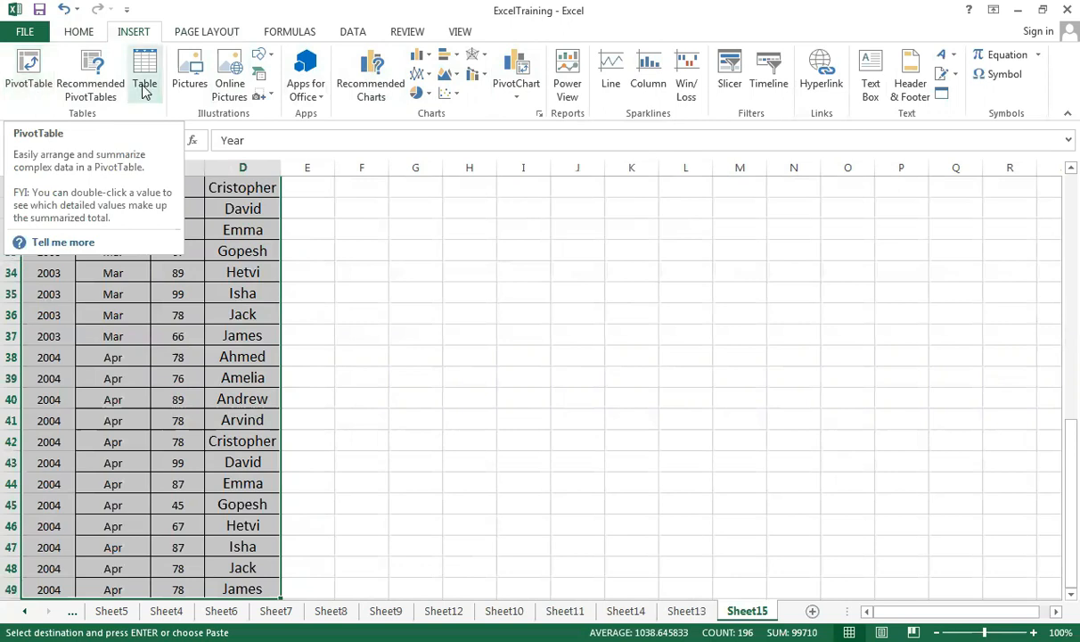
{"action": "left_click", "coordinate": [512, 72]}
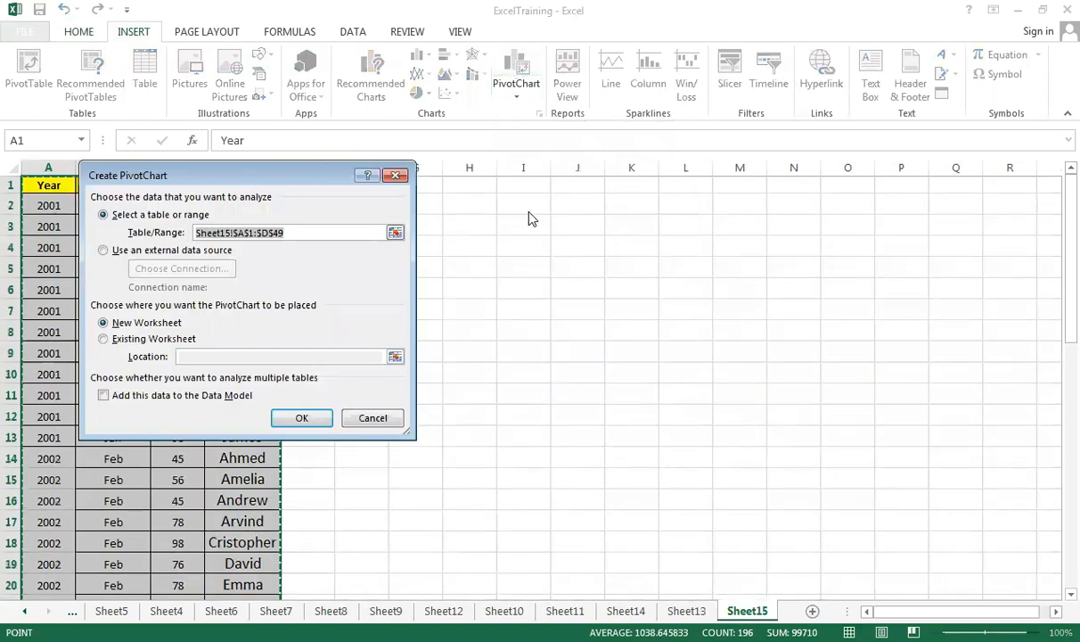
{"action": "left_click_drag", "start_coordinate": [250, 175], "coordinate": [537, 207]}
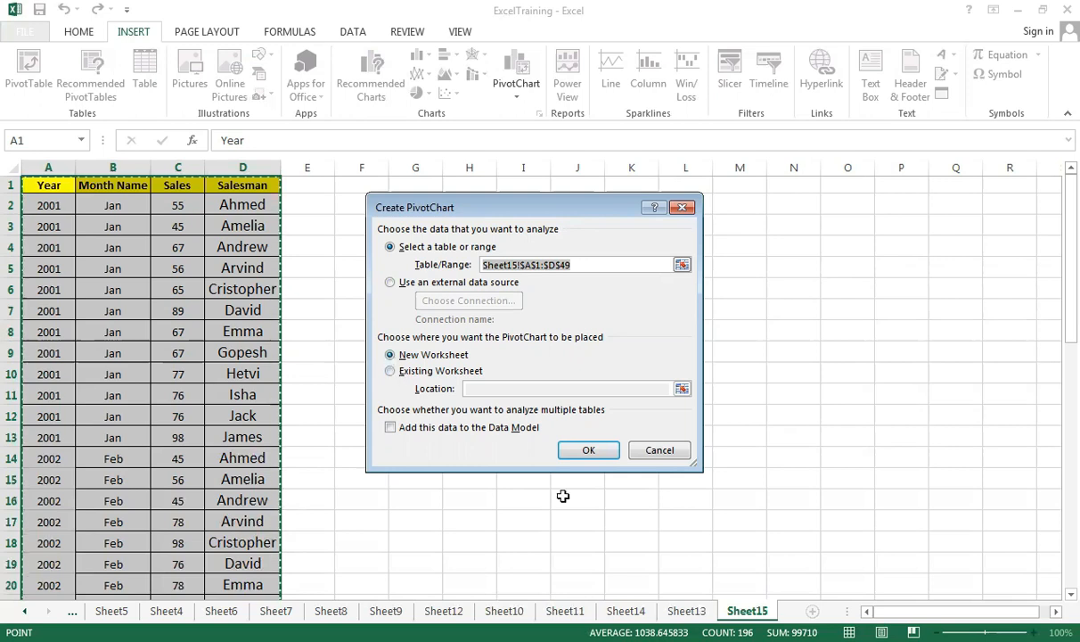
{"action": "left_click", "coordinate": [585, 452]}
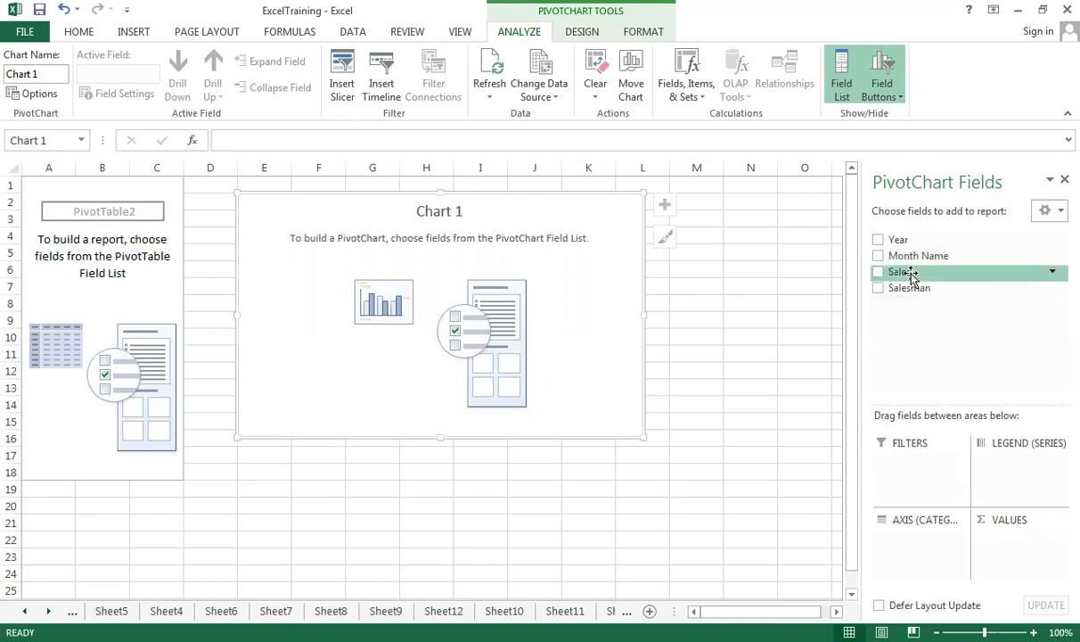
- Lay out the PivotChart with Sales as values, Salesman as the axis category and Year as the report filter
{"action": "mouse_move", "coordinate": [910, 277]}
{"action": "left_mouse_down"}
{"action": "mouse_move", "coordinate": [982, 389]}
{"action": "mouse_move", "coordinate": [1033, 519]}
{"action": "mouse_move", "coordinate": [1020, 538]}
{"action": "left_mouse_up"}
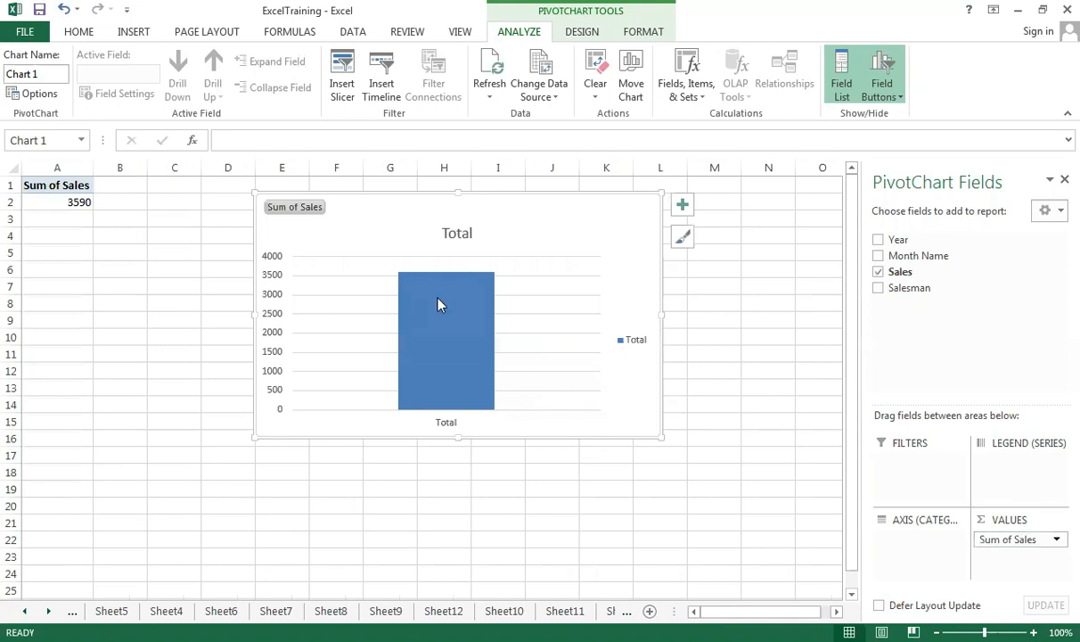
{"action": "mouse_move", "coordinate": [464, 327]}
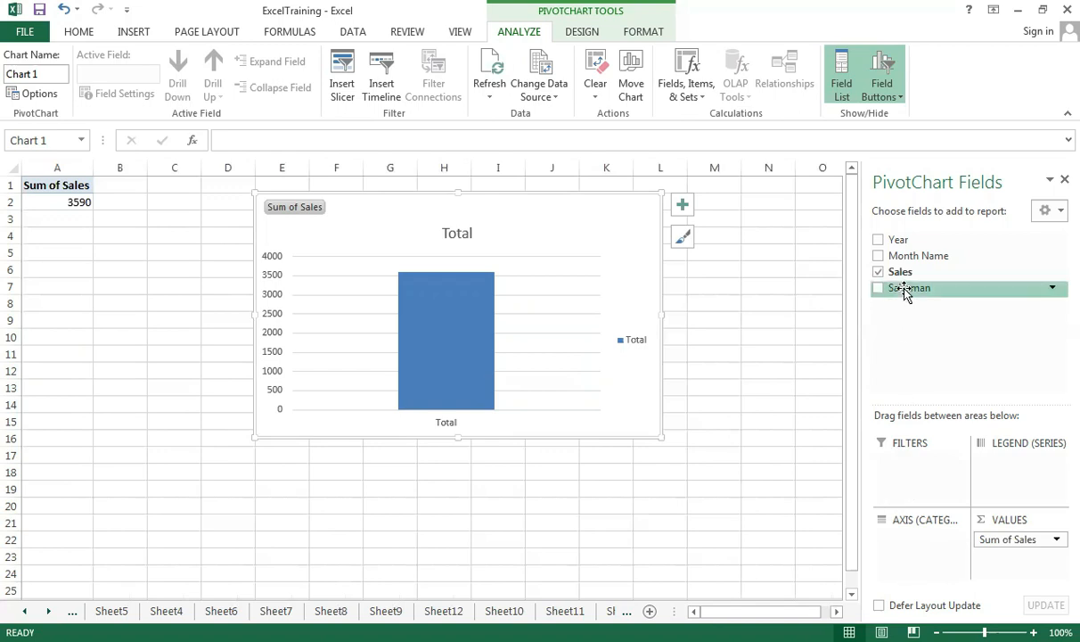
{"action": "left_click_drag", "start_coordinate": [904, 290], "coordinate": [908, 545]}
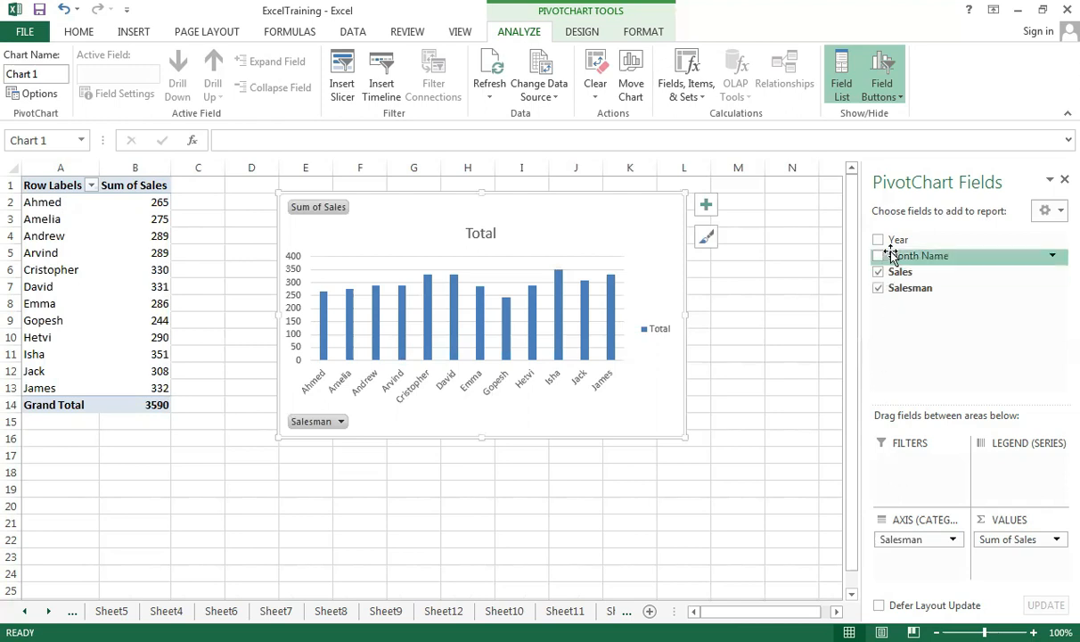
{"action": "left_click_drag", "start_coordinate": [907, 243], "coordinate": [911, 475]}
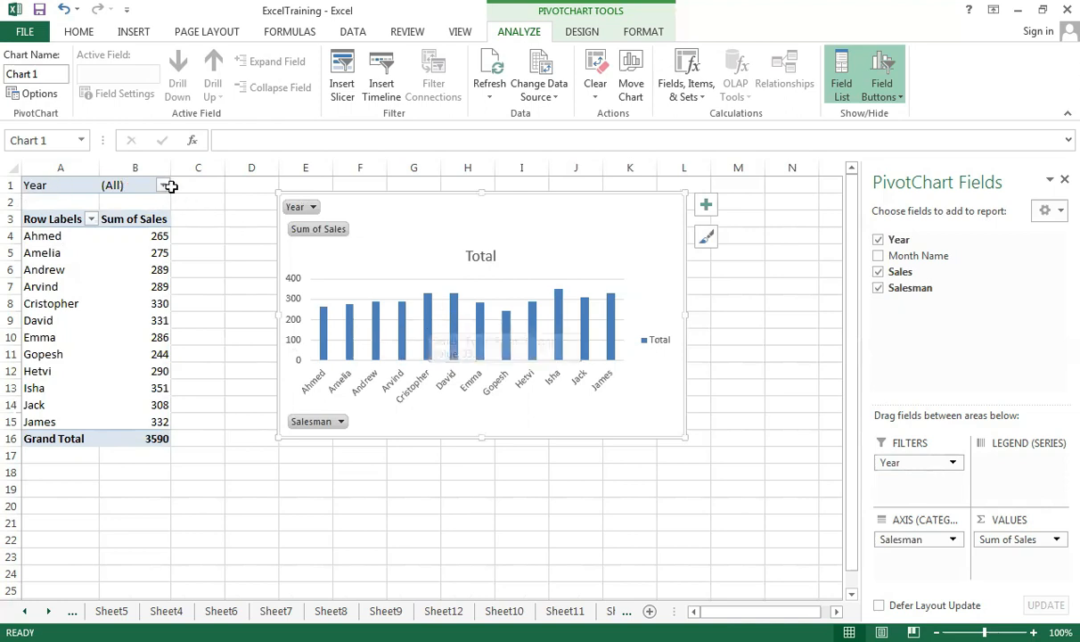
- Filter the pivot table and its chart to the year 2001 with the Year report filter
{"action": "left_click", "coordinate": [163, 186]}
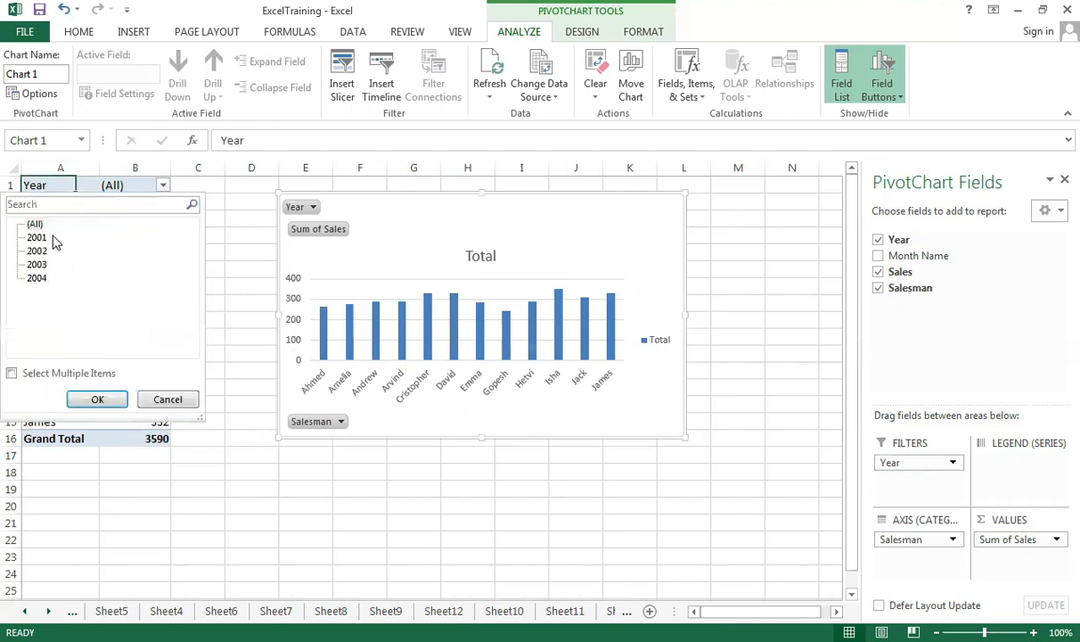
{"action": "left_click", "coordinate": [35, 238]}
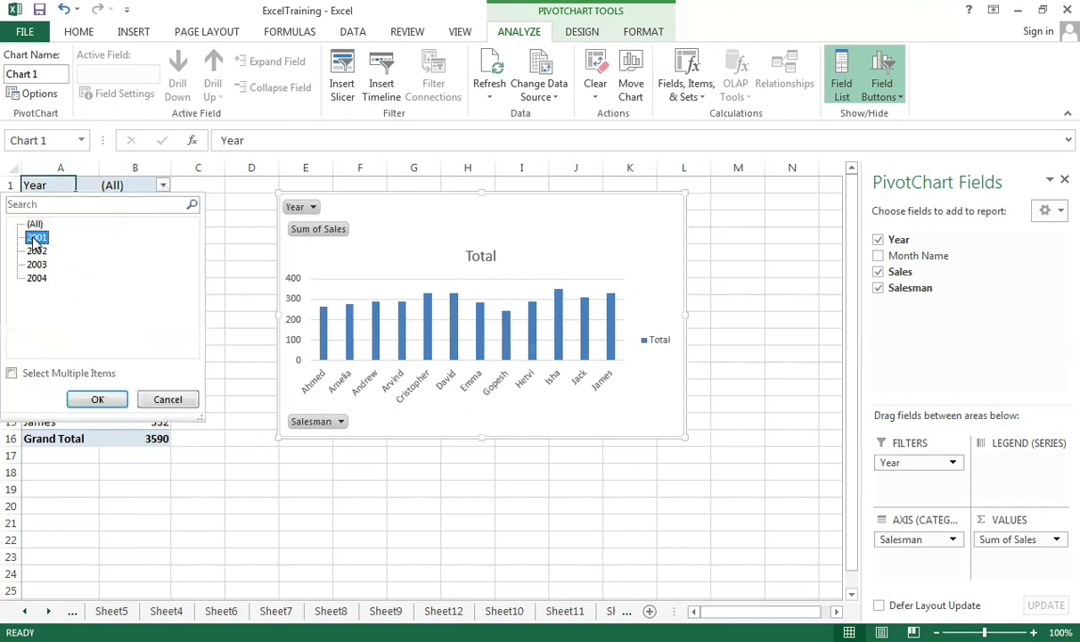
{"action": "left_click", "coordinate": [100, 399]}
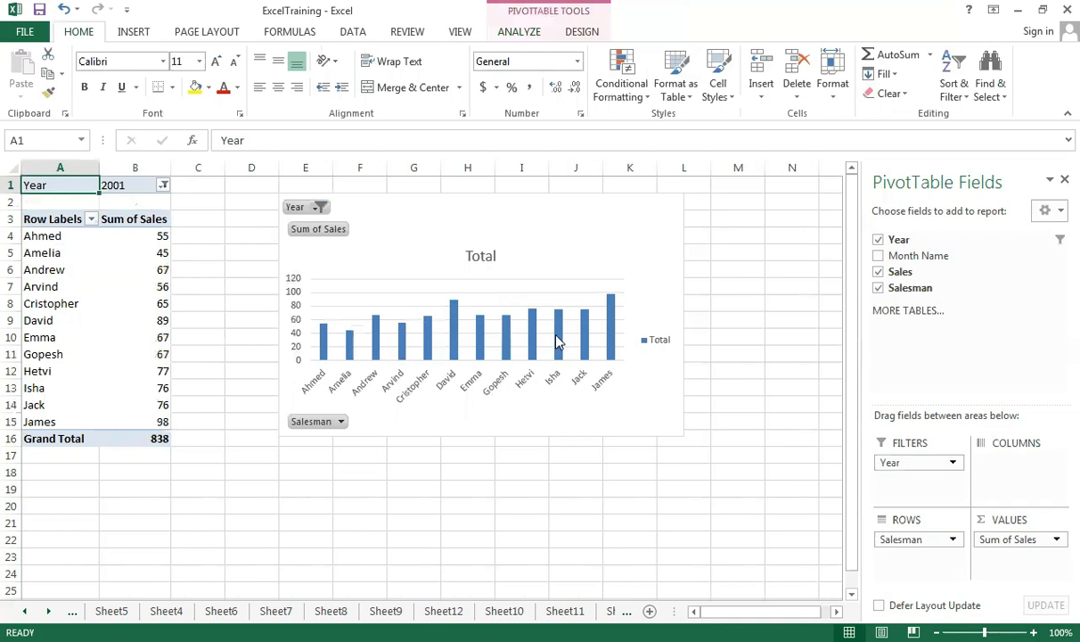
- Set the Year filter on the PivotChart itself to 2002
{"action": "left_click", "coordinate": [314, 212]}
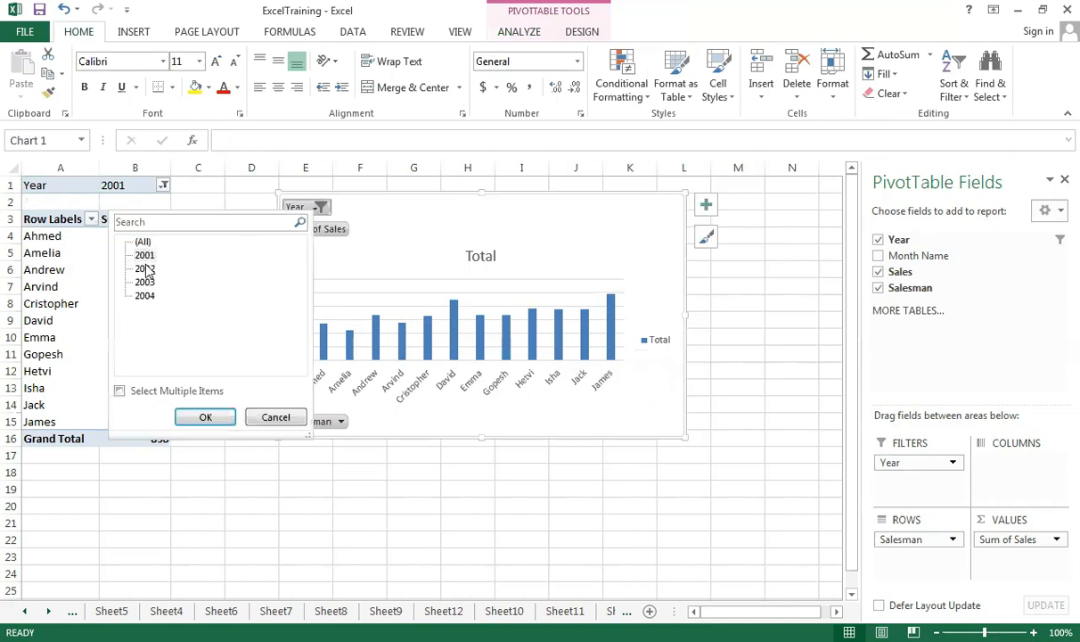
{"action": "left_click", "coordinate": [145, 268]}
{"action": "left_click", "coordinate": [204, 417]}
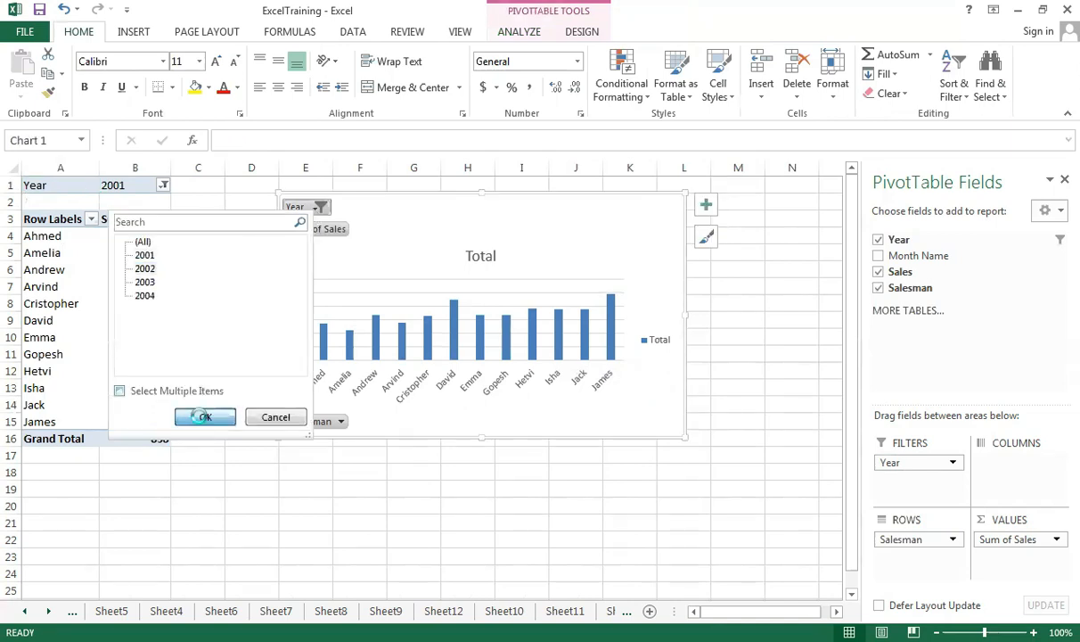
- Filter the PivotChart to the years 2001, 2002 and 2003, and reset the pivot table's Year filter to all years
{"action": "left_click", "coordinate": [316, 208]}
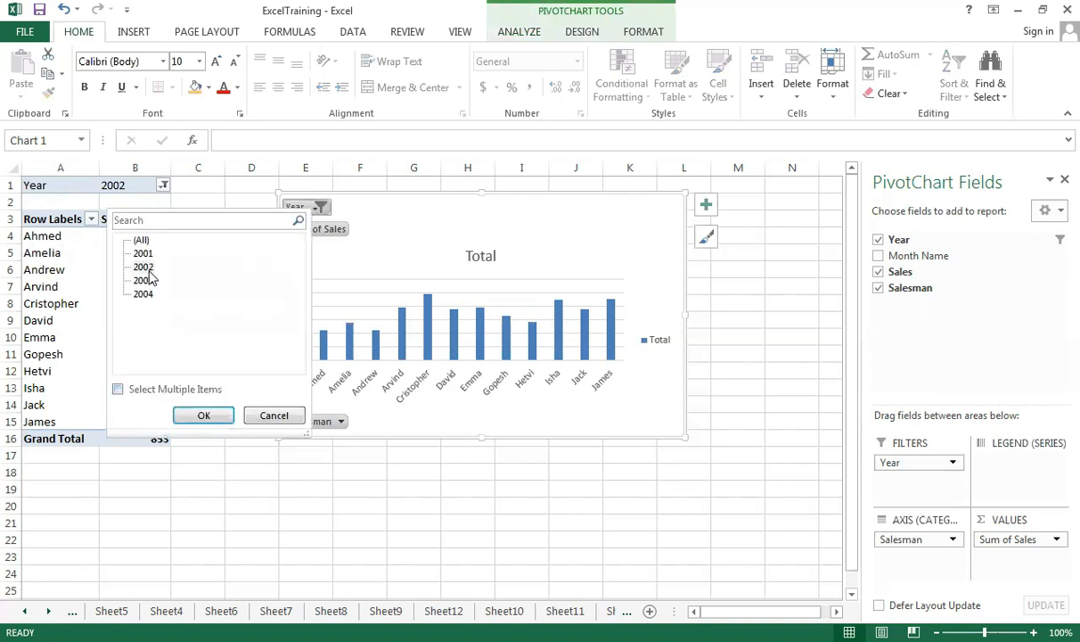
{"action": "left_click", "coordinate": [118, 389]}
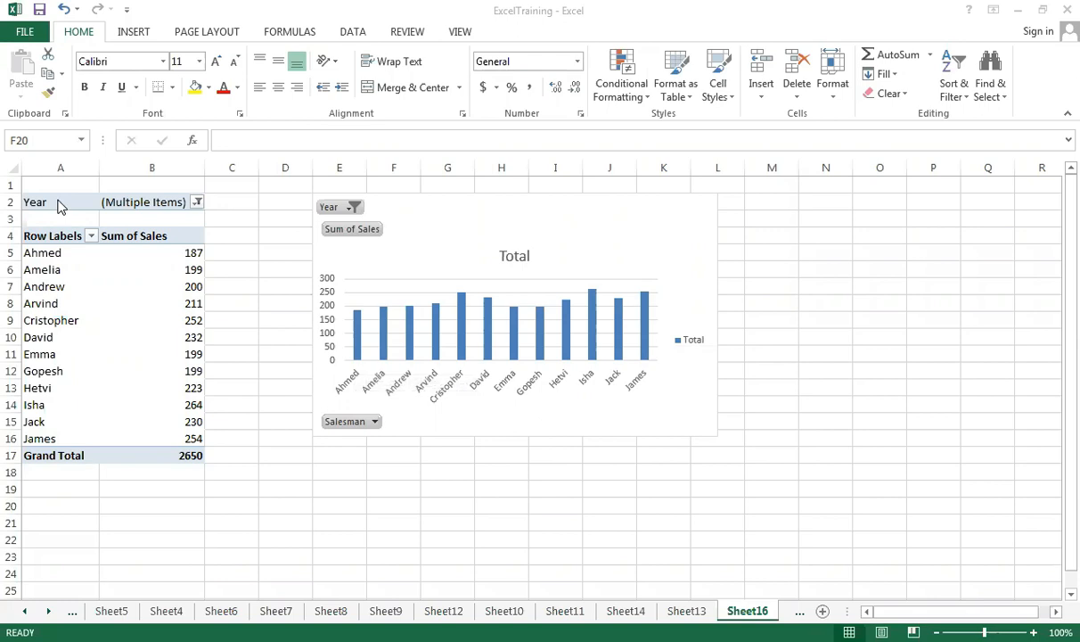
{"action": "left_click", "coordinate": [197, 202]}
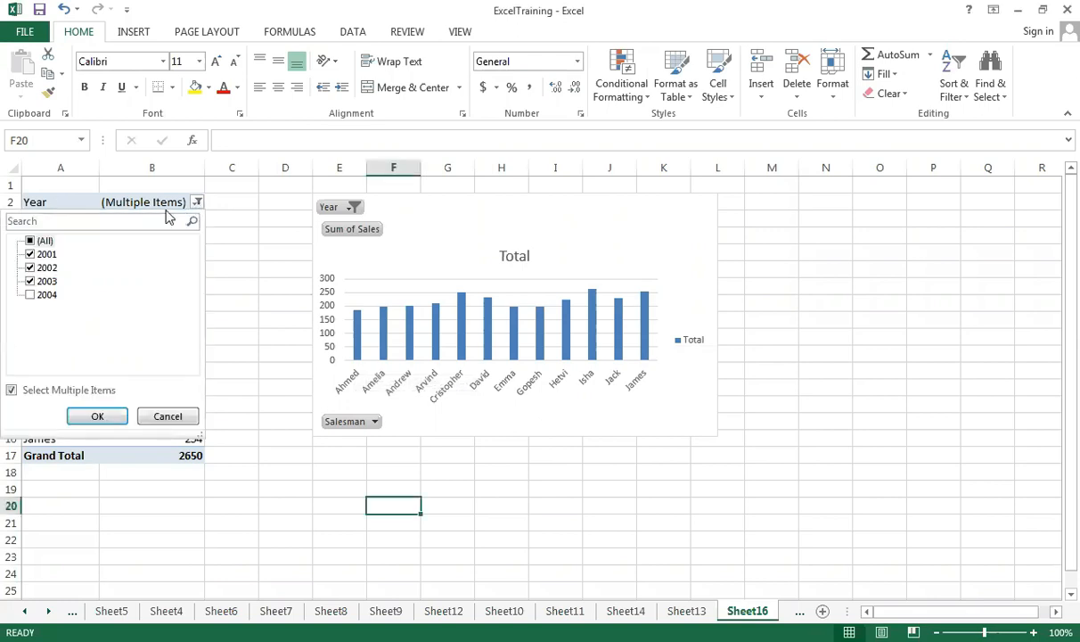
{"action": "left_click", "coordinate": [30, 241]}
{"action": "left_click", "coordinate": [96, 416]}
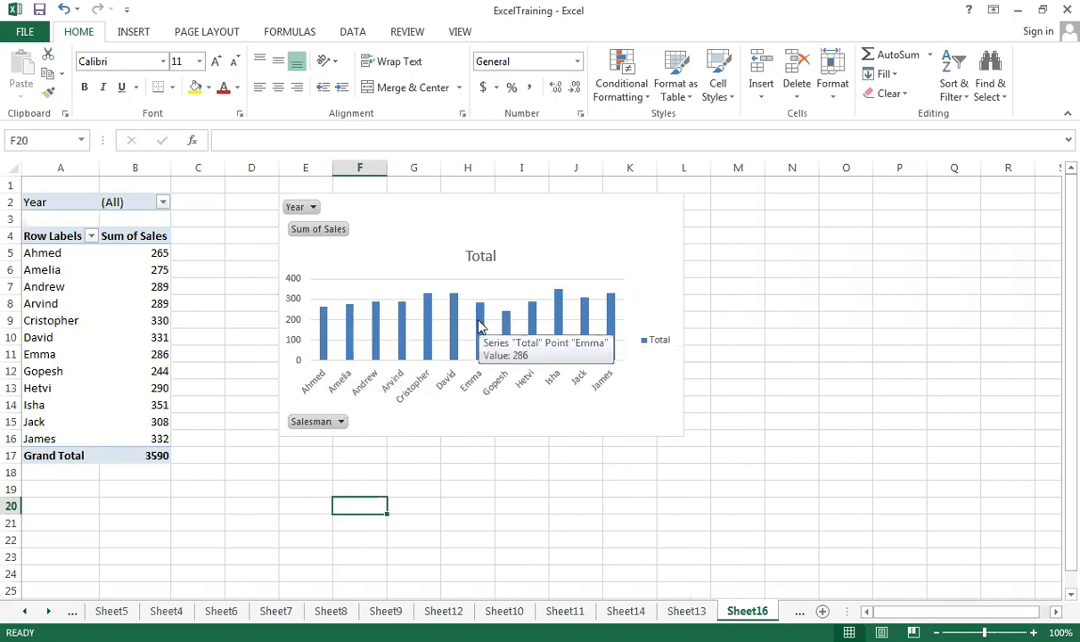
- Limit the PivotChart's Year filter to 2001 and 2002 and deselect the chart
{"action": "left_click", "coordinate": [313, 207]}
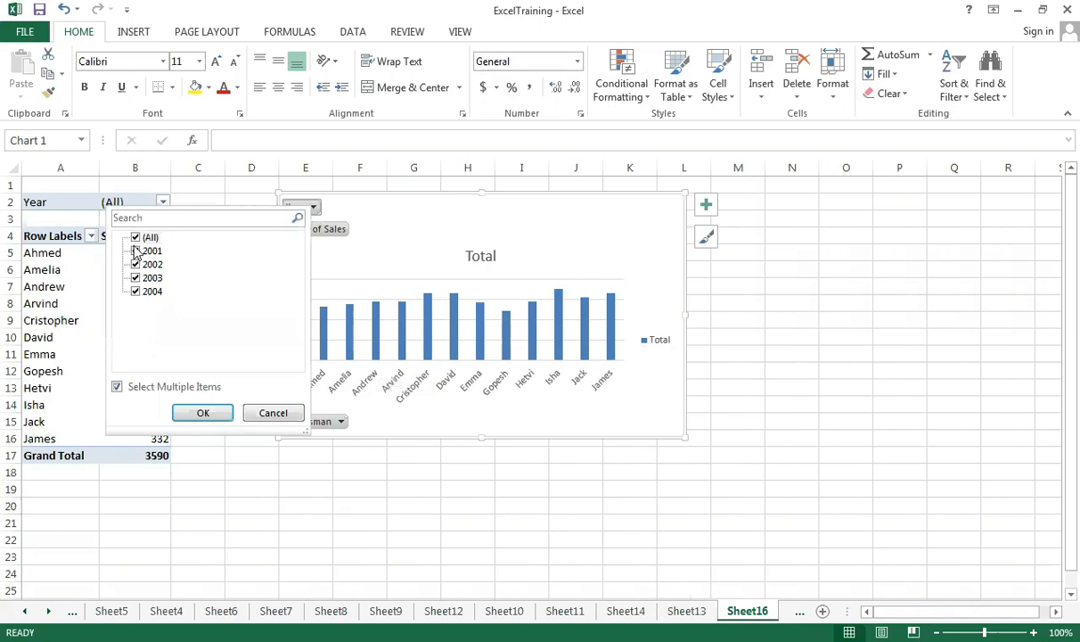
{"action": "left_click", "coordinate": [136, 239]}
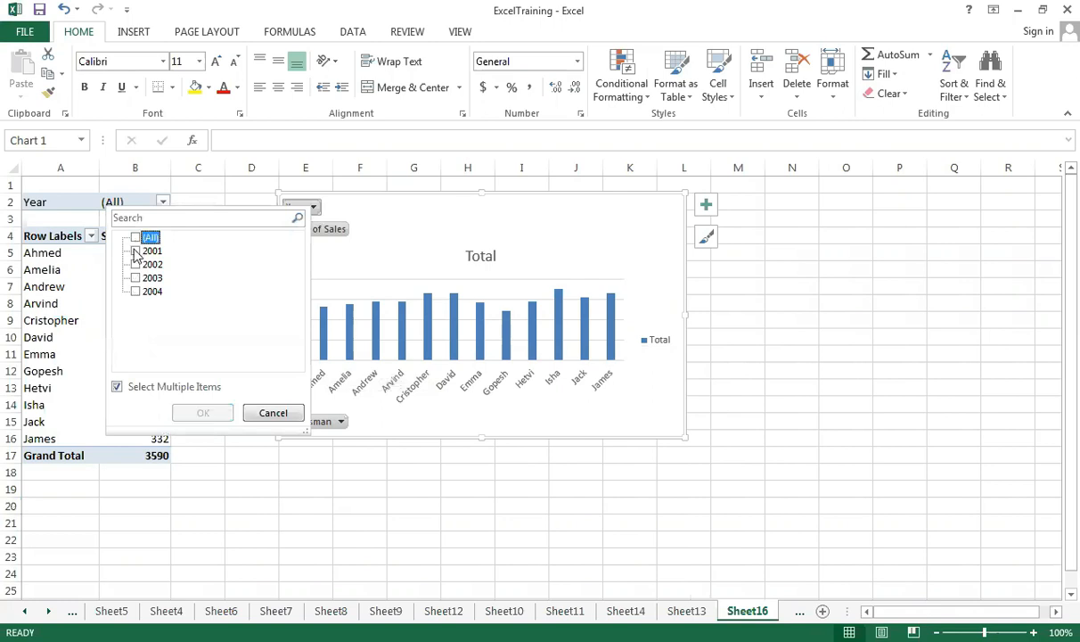
{"action": "left_click", "coordinate": [136, 253]}
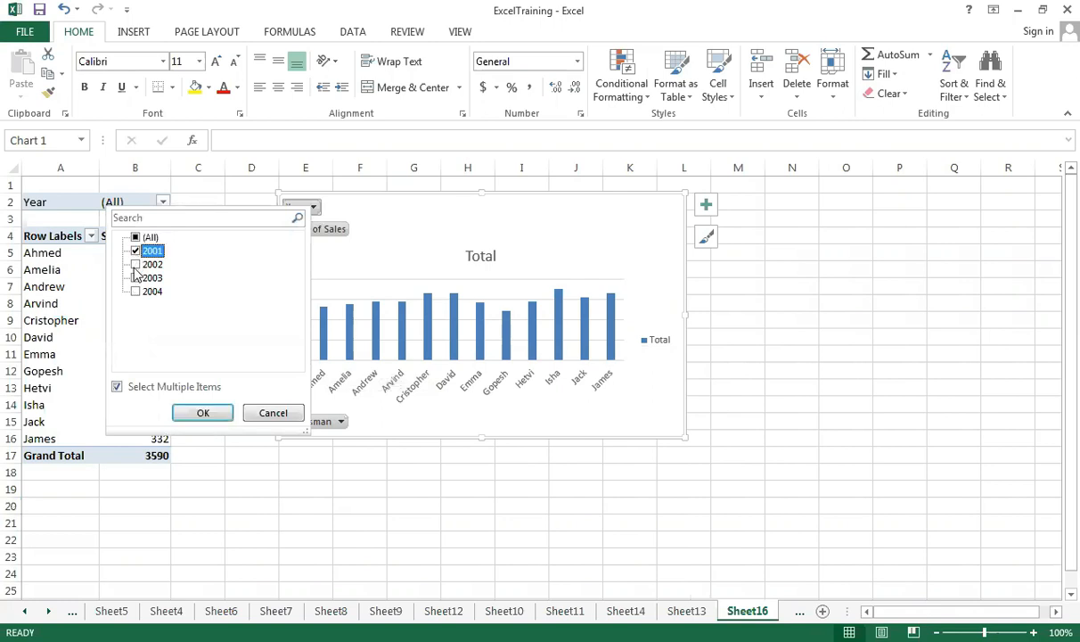
{"action": "left_click", "coordinate": [136, 265]}
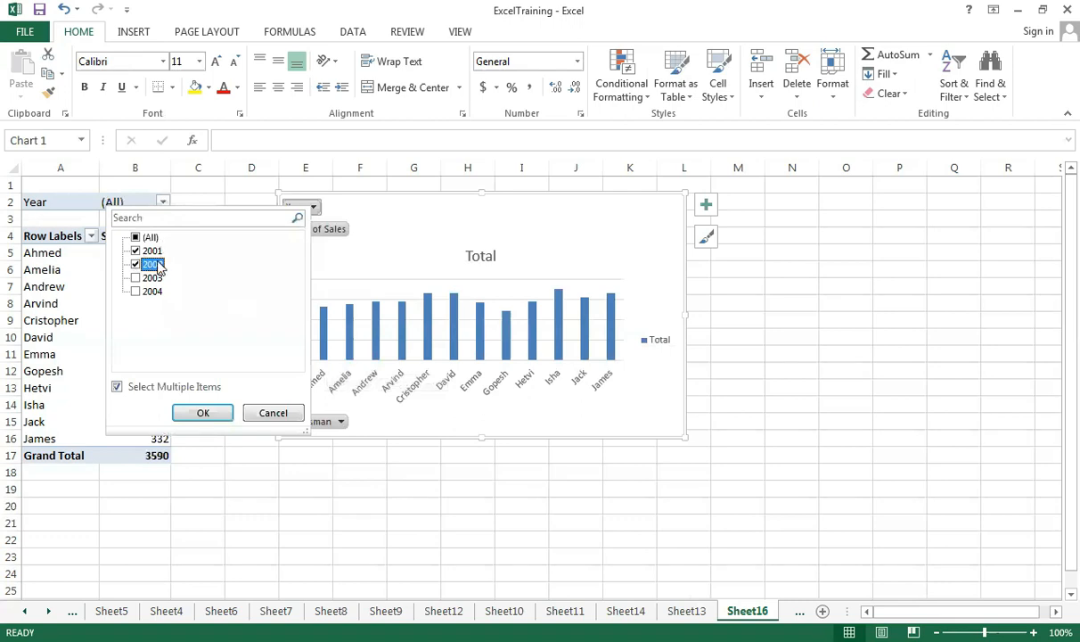
{"action": "left_click", "coordinate": [200, 416]}
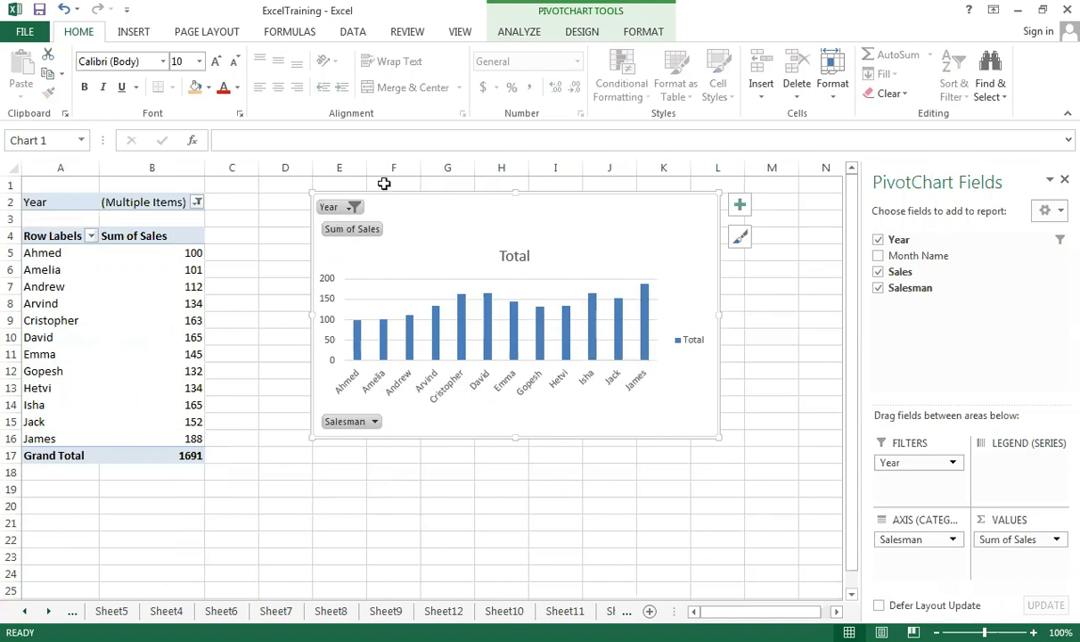
{"action": "left_click", "coordinate": [195, 202]}
{"action": "left_click", "coordinate": [299, 249]}
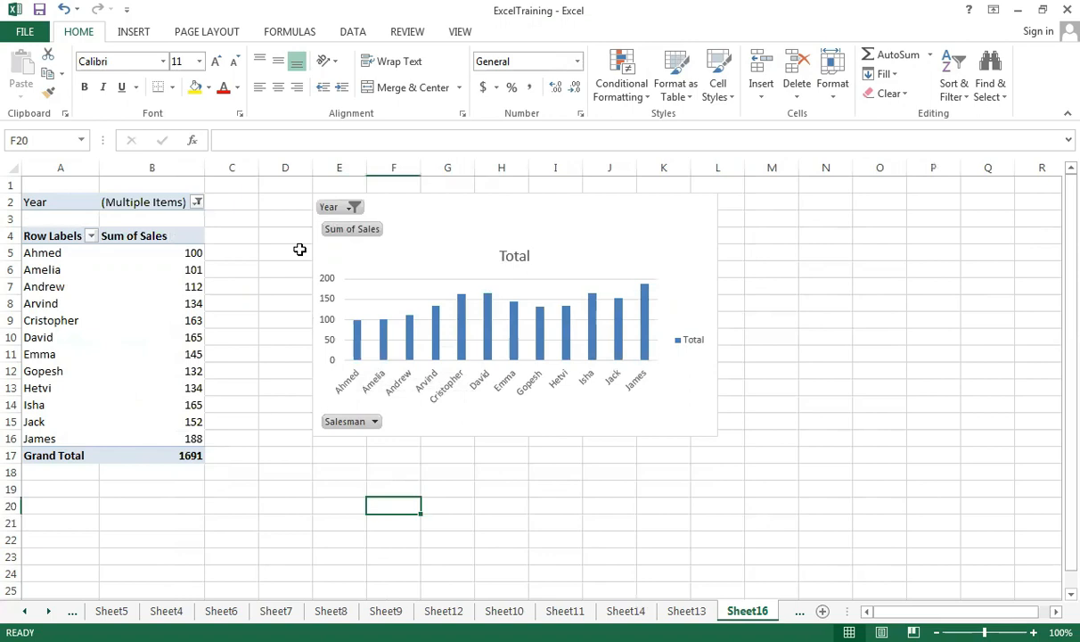
{"action": "left_click", "coordinate": [133, 33]}
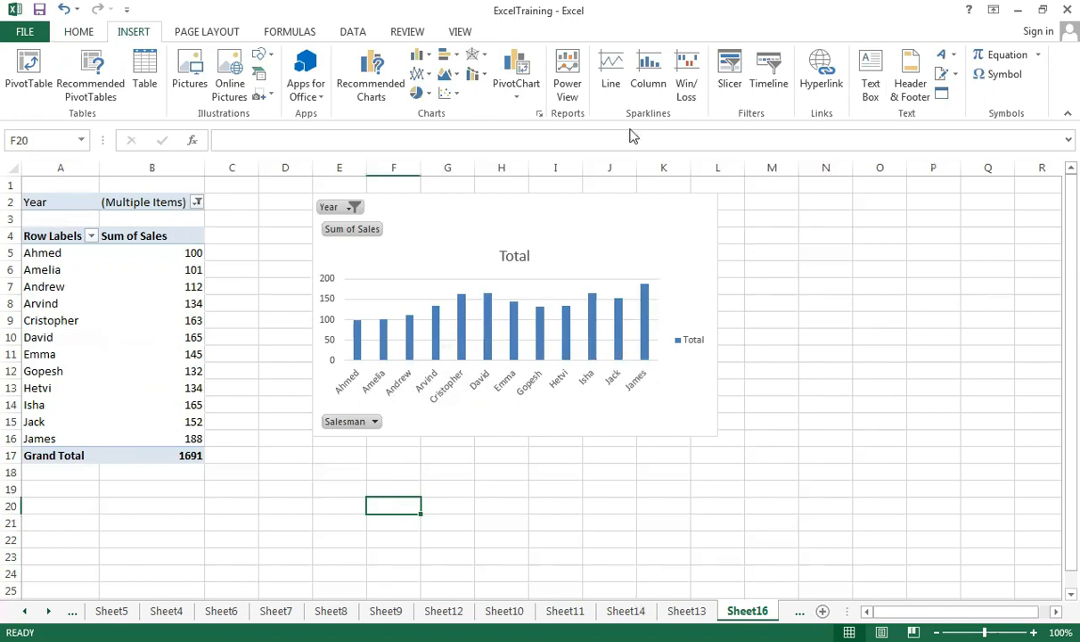
{"action": "left_click", "coordinate": [731, 71]}
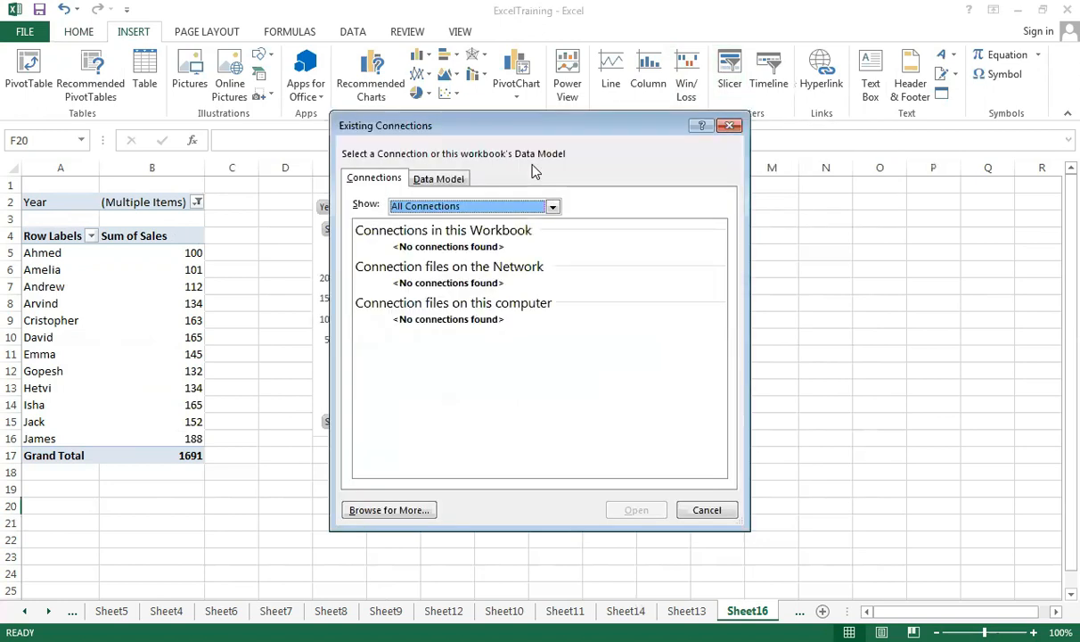
{"action": "left_click", "coordinate": [436, 179]}
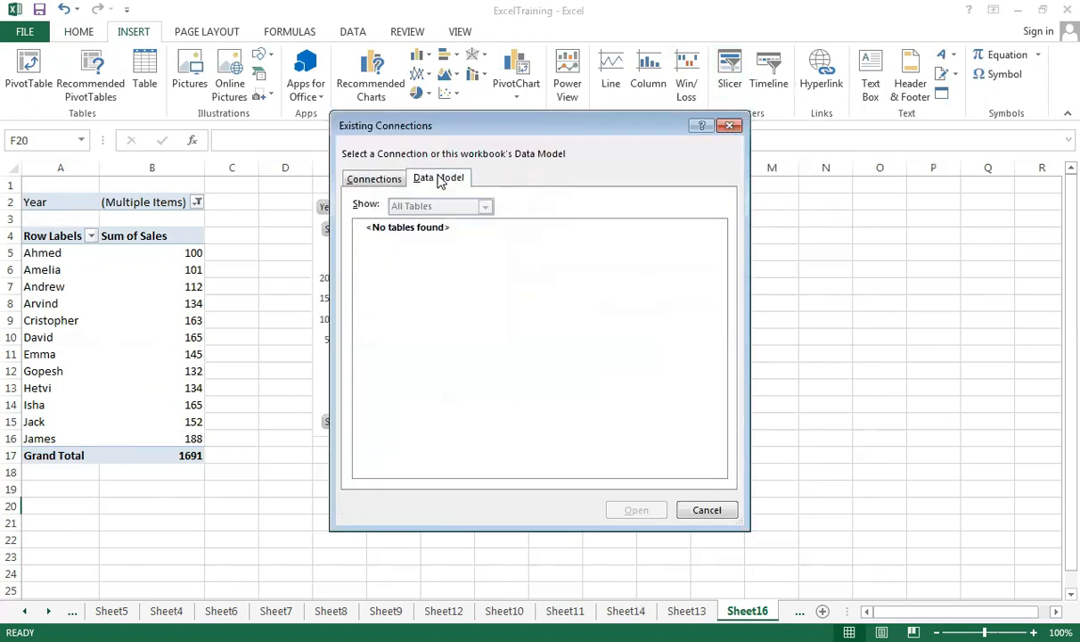
{"action": "left_click", "coordinate": [728, 127]}
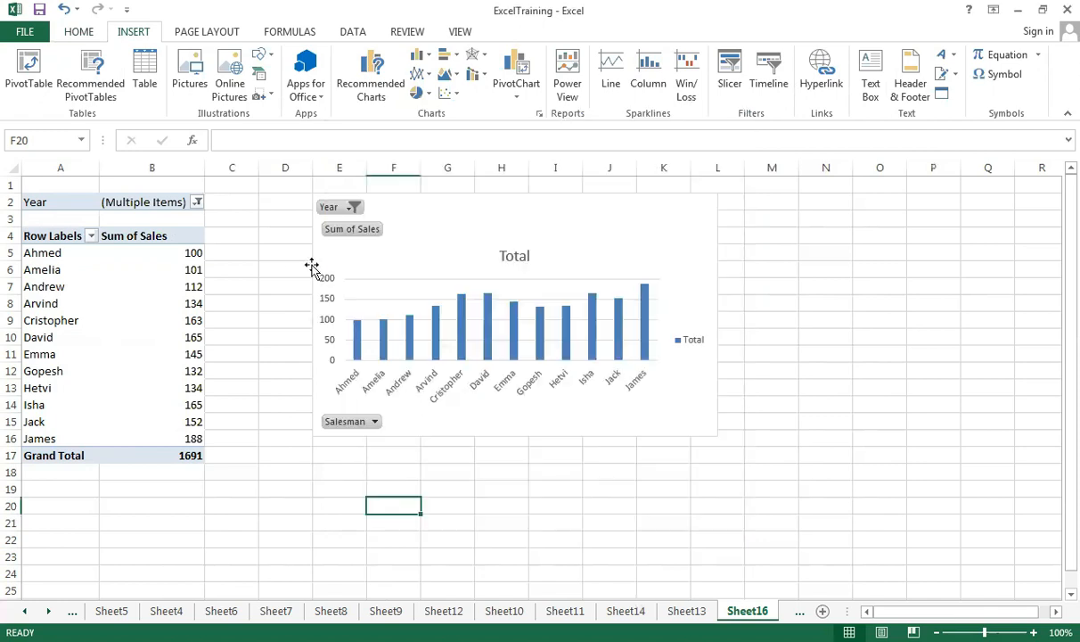
- Insert a Year slicer for the pivot table and place it to the right of the PivotChart
{"action": "left_click", "coordinate": [35, 201]}
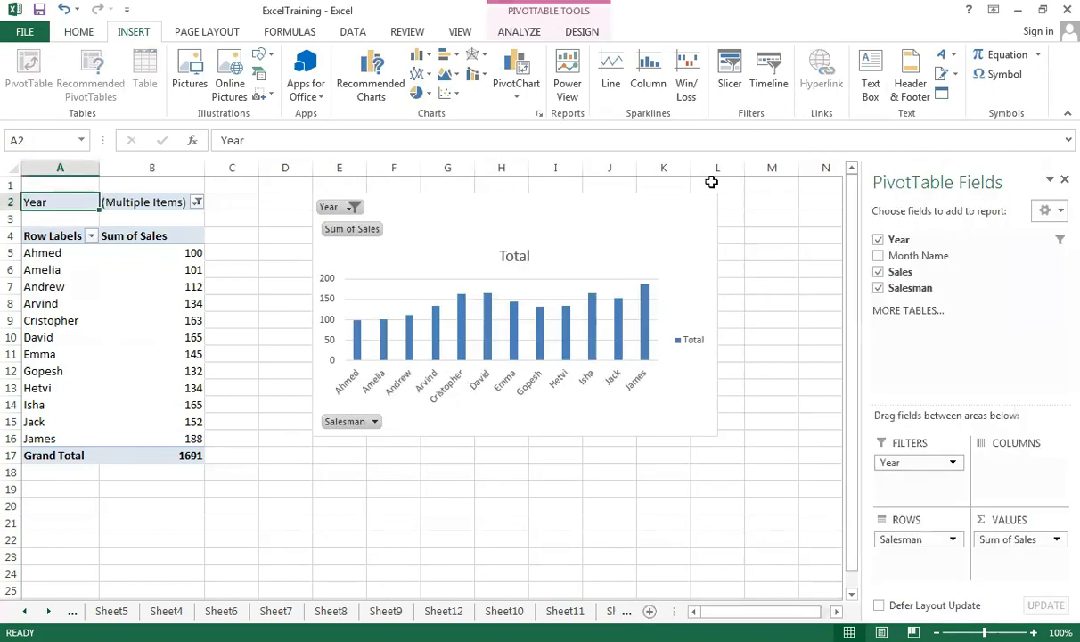
{"action": "left_click", "coordinate": [729, 69]}
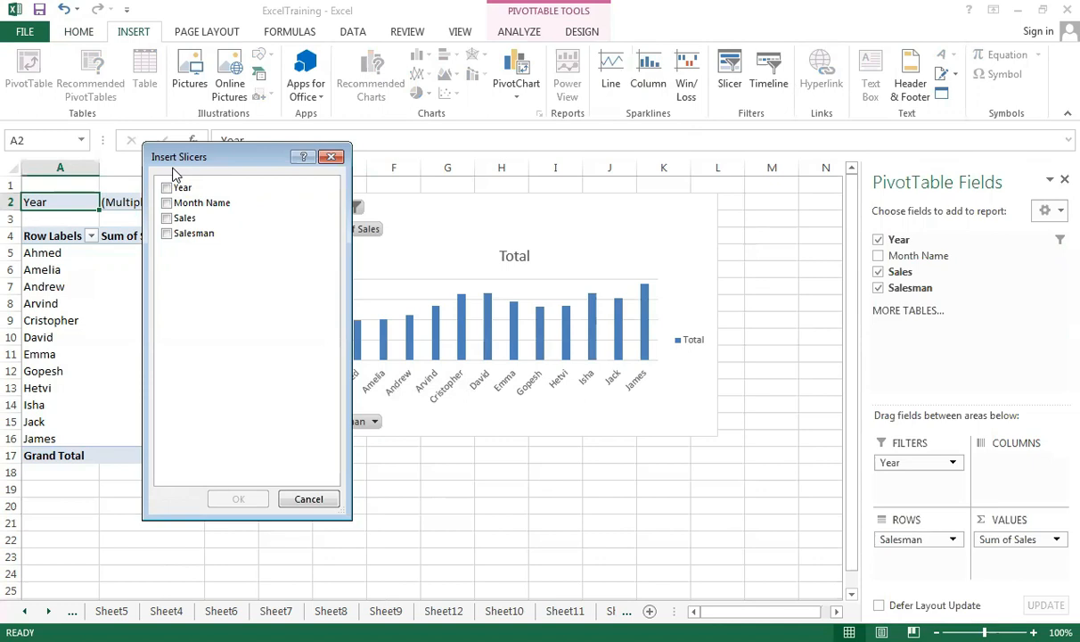
{"action": "left_click", "coordinate": [166, 188]}
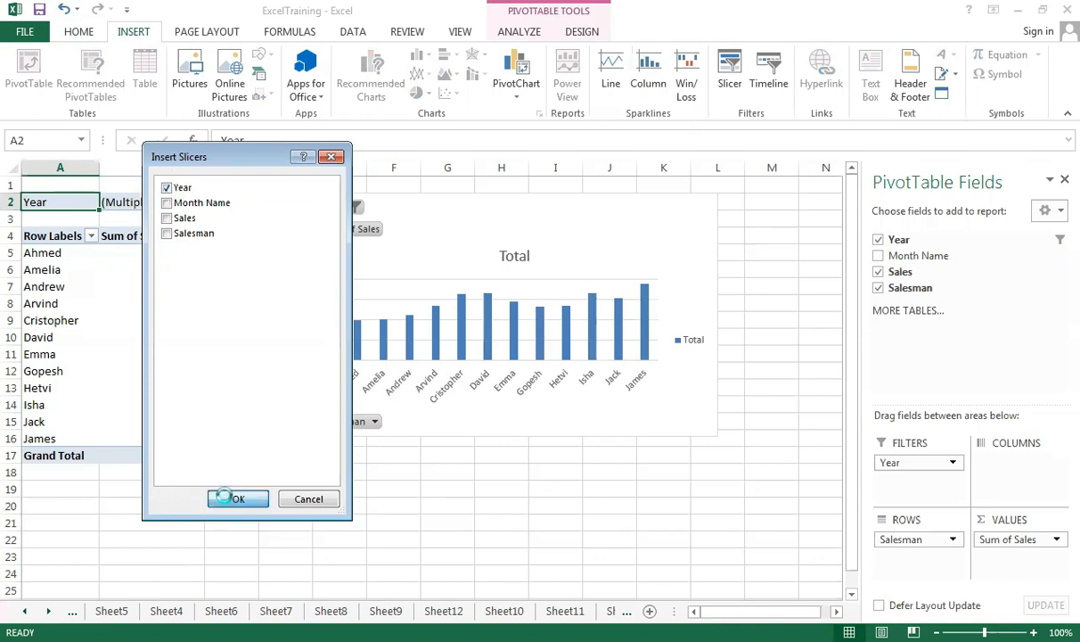
{"action": "left_click", "coordinate": [218, 499]}
{"action": "left_click_drag", "start_coordinate": [430, 298], "coordinate": [811, 210]}
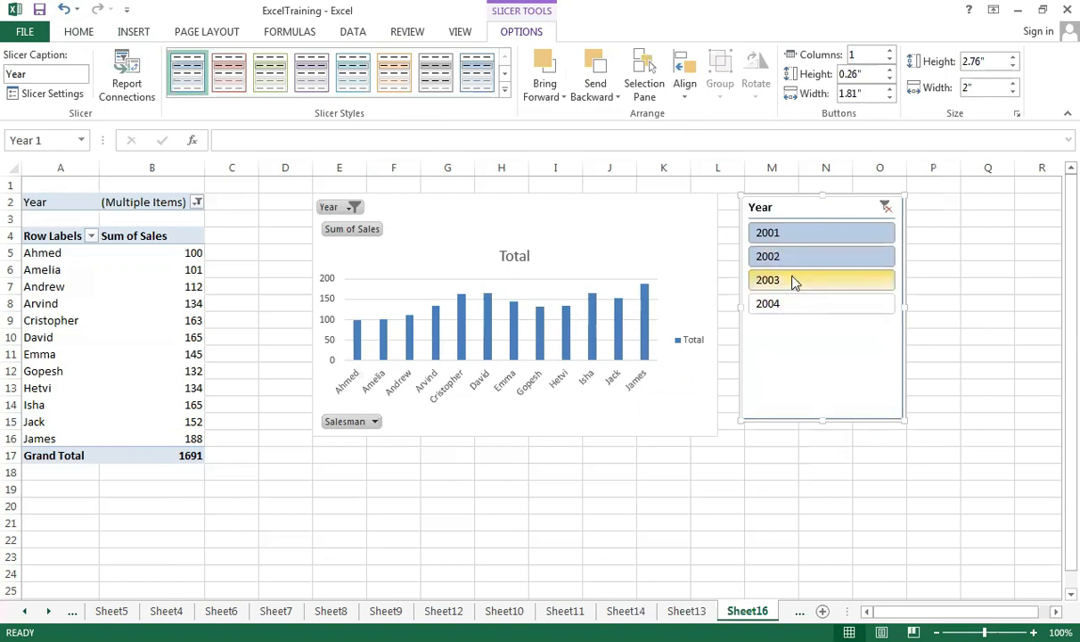
- Filter the chart with the Year slicer by 2003, 2004, 2001, 2002 and 2003 in turn, ending on 2004, with the field list closed
{"action": "left_click", "coordinate": [795, 282]}
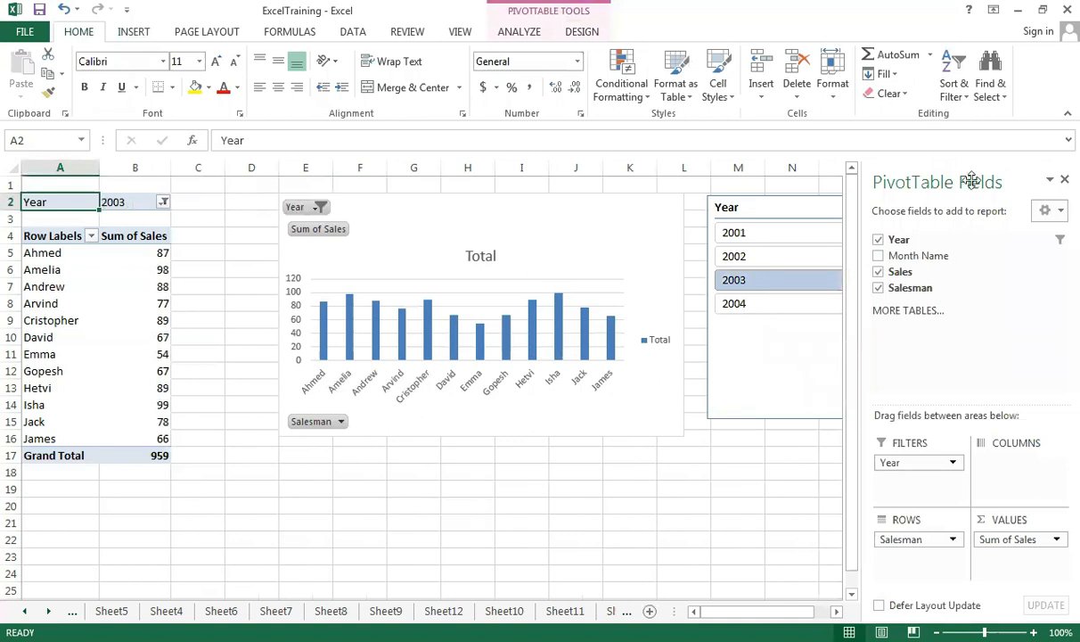
{"action": "left_click", "coordinate": [1064, 180]}
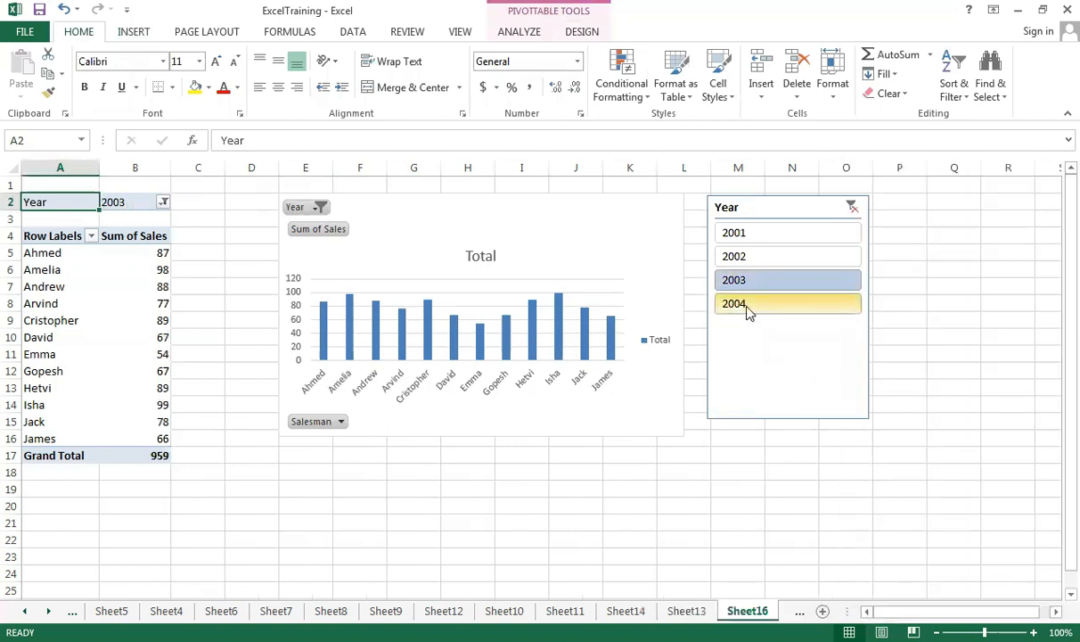
{"action": "left_click", "coordinate": [744, 304]}
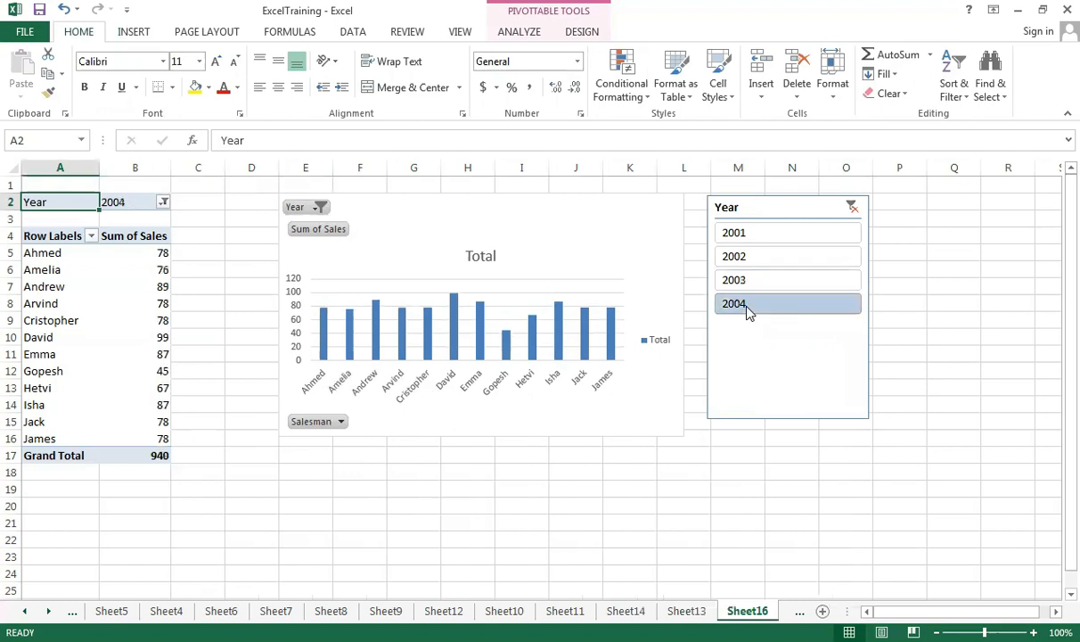
{"action": "left_click", "coordinate": [745, 239]}
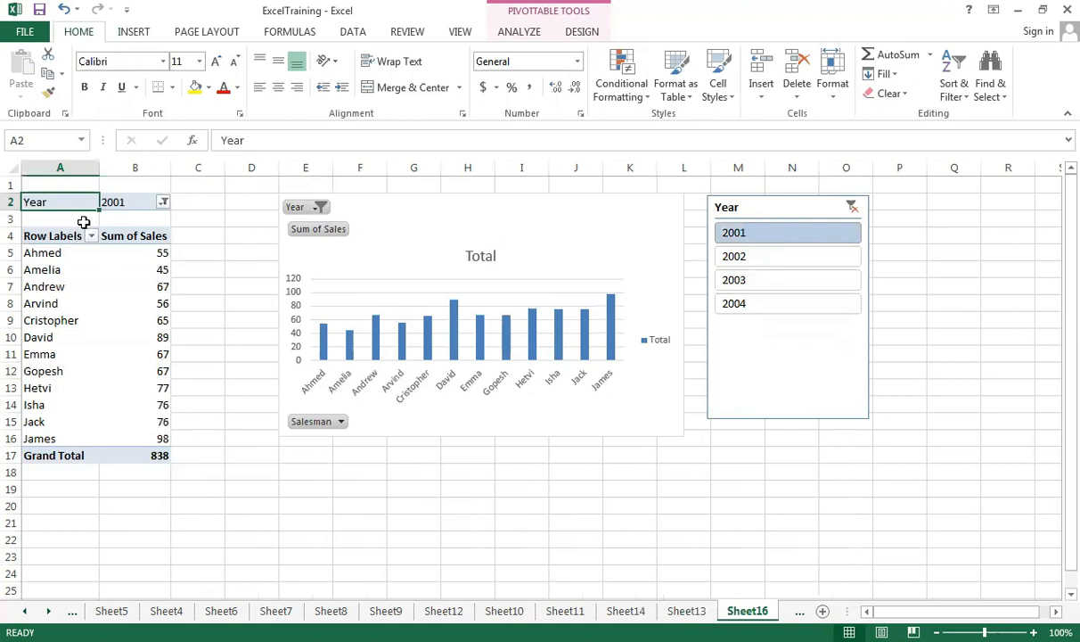
{"action": "left_click", "coordinate": [769, 264]}
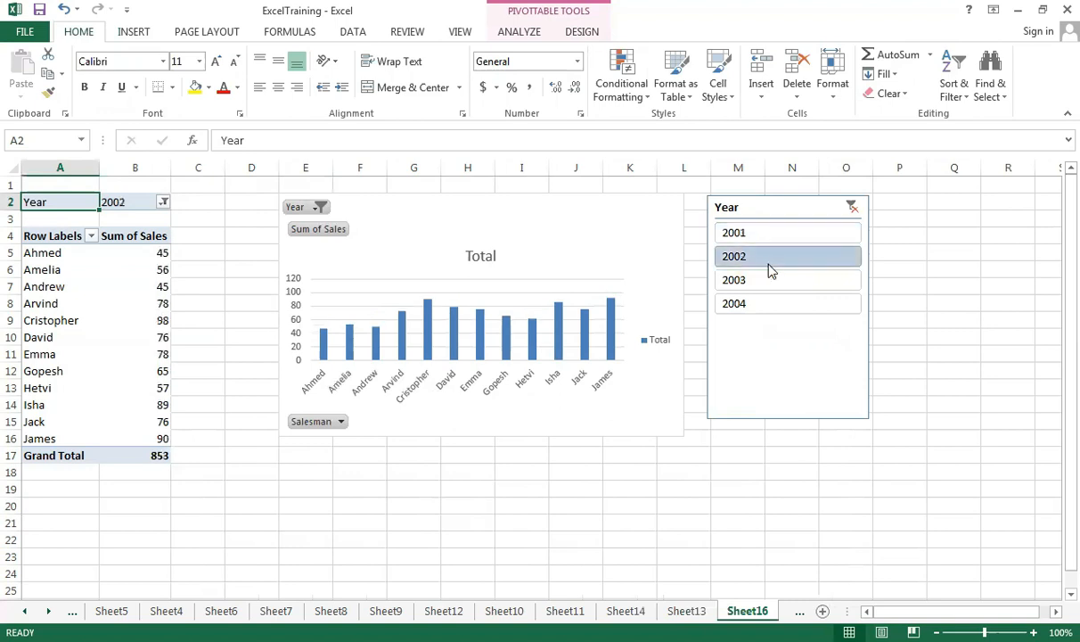
{"action": "left_click", "coordinate": [770, 287]}
{"action": "left_click", "coordinate": [772, 305]}
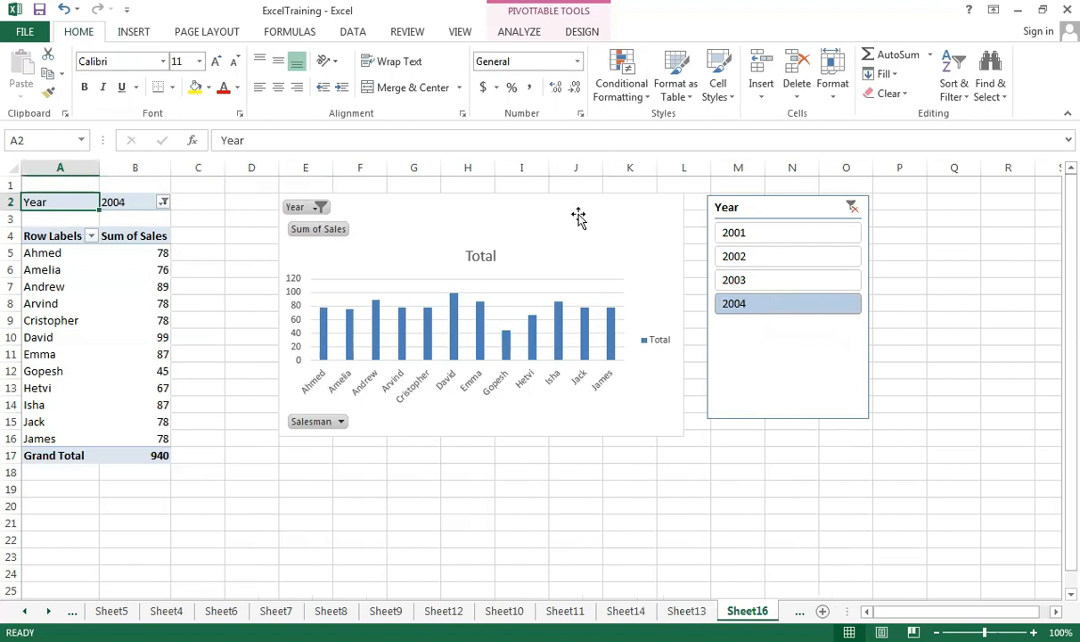
- Insert a Salesman slicer for the pivot table and place it to the right of the Year slicer
{"action": "left_click", "coordinate": [143, 32]}
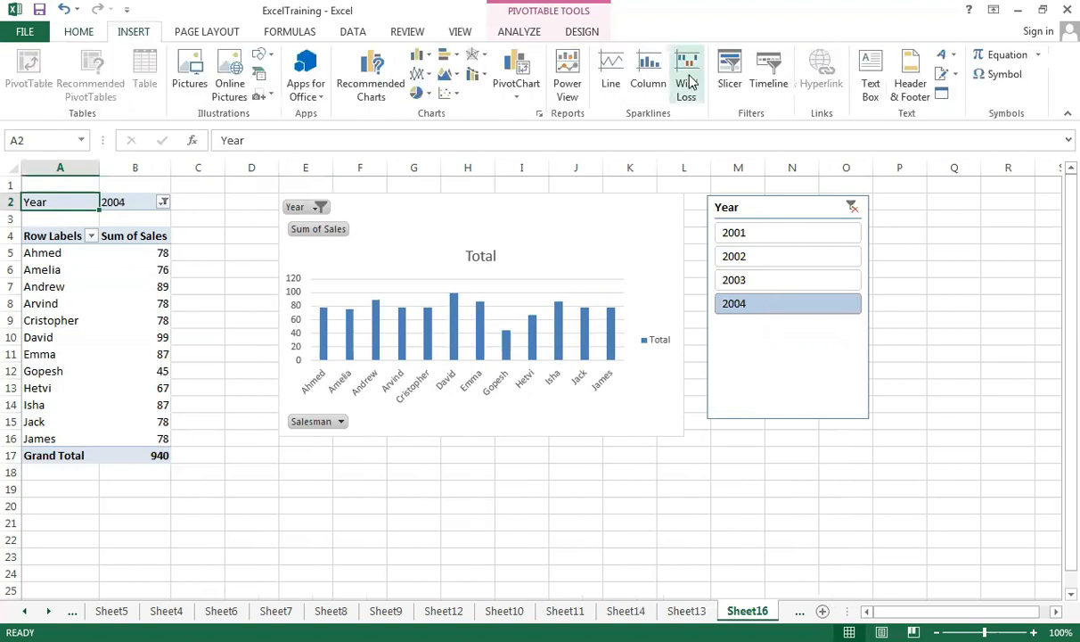
{"action": "left_click", "coordinate": [729, 81]}
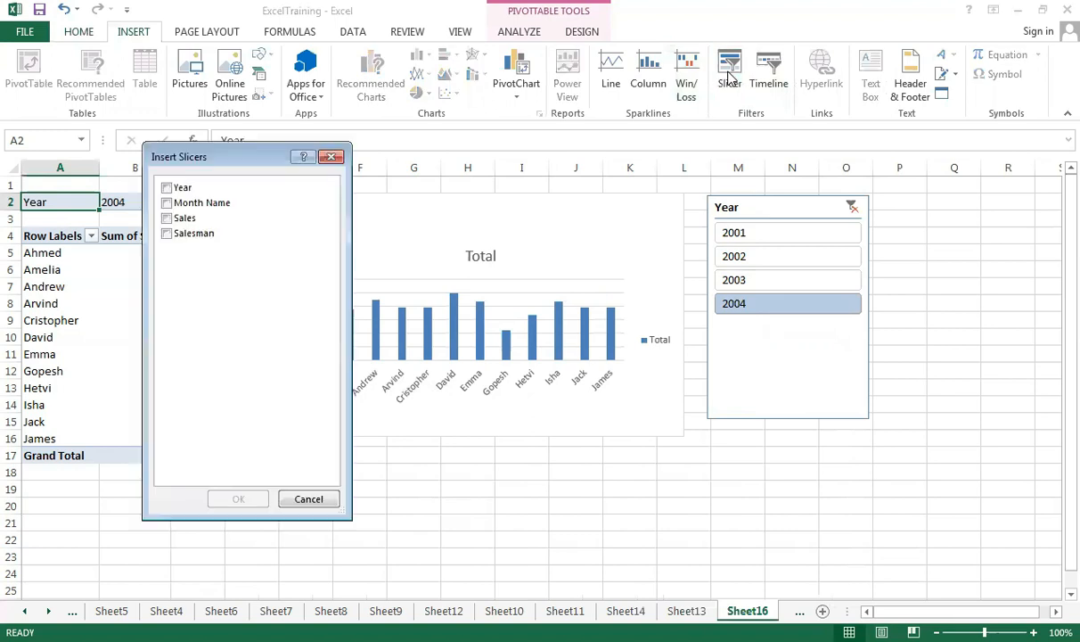
{"action": "left_click", "coordinate": [166, 235]}
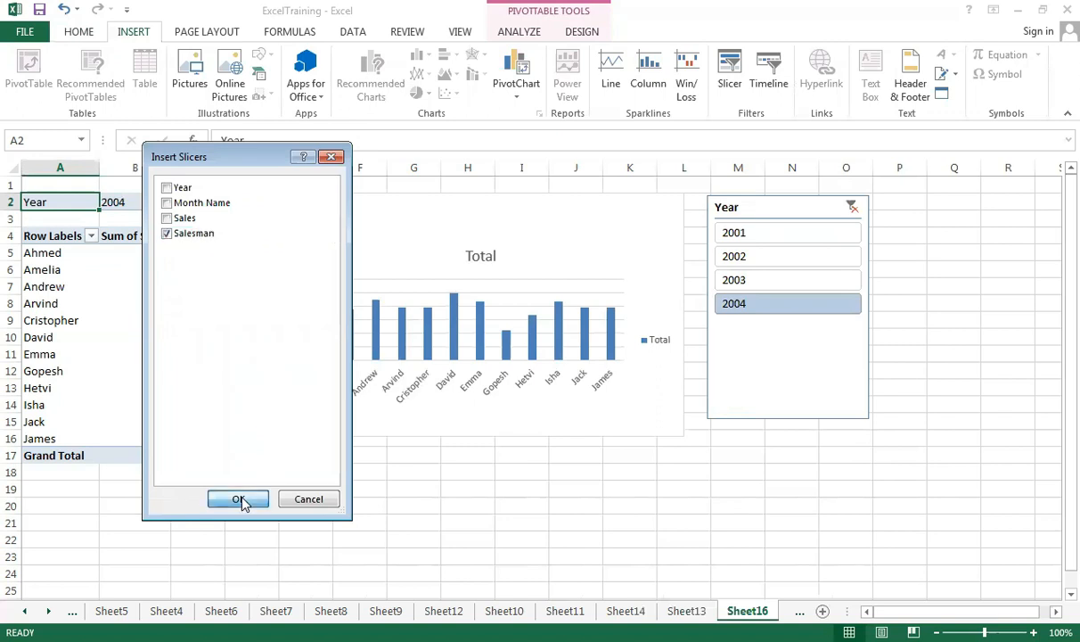
{"action": "left_click", "coordinate": [239, 499]}
{"action": "left_click_drag", "start_coordinate": [573, 294], "coordinate": [978, 204]}
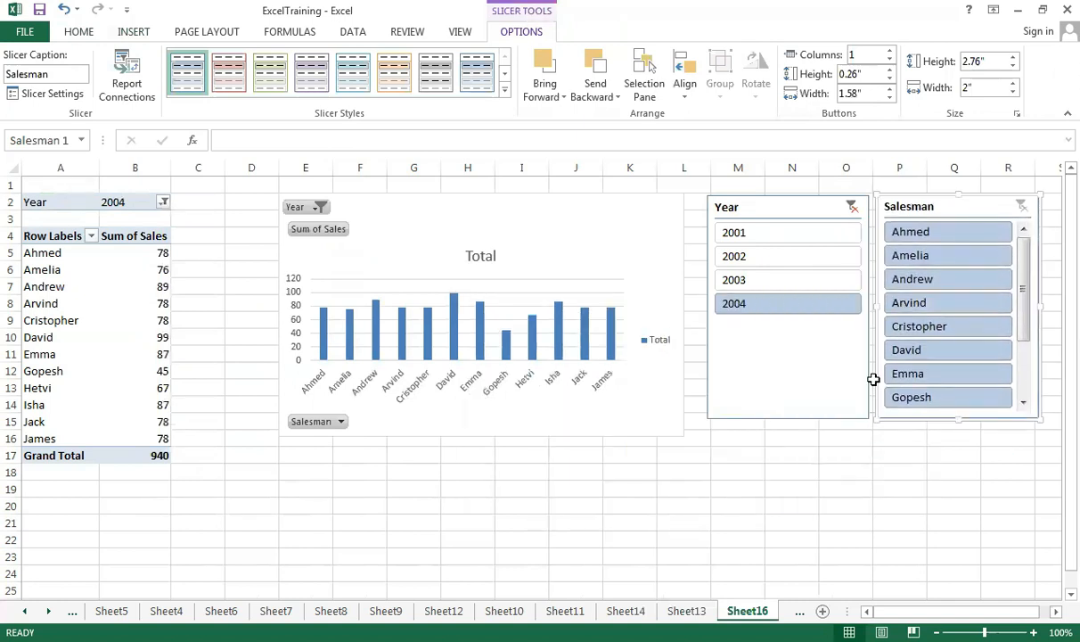
- Filter the pivot table and chart to the first salesman in the Salesman slicer and select the remaining chart column
{"action": "left_click", "coordinate": [940, 240]}
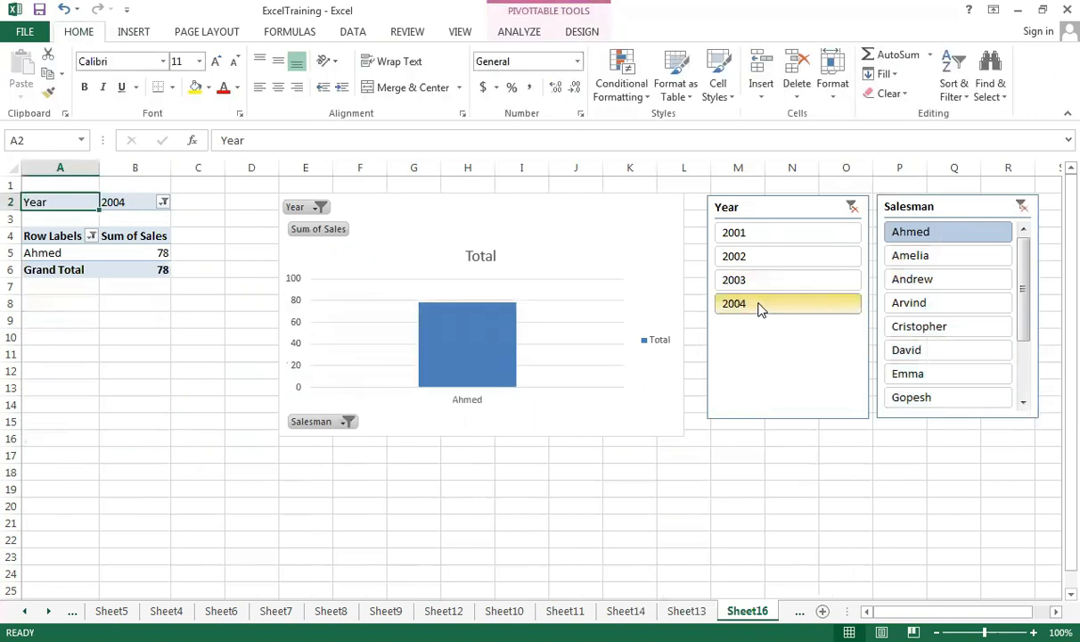
{"action": "mouse_move", "coordinate": [465, 360]}
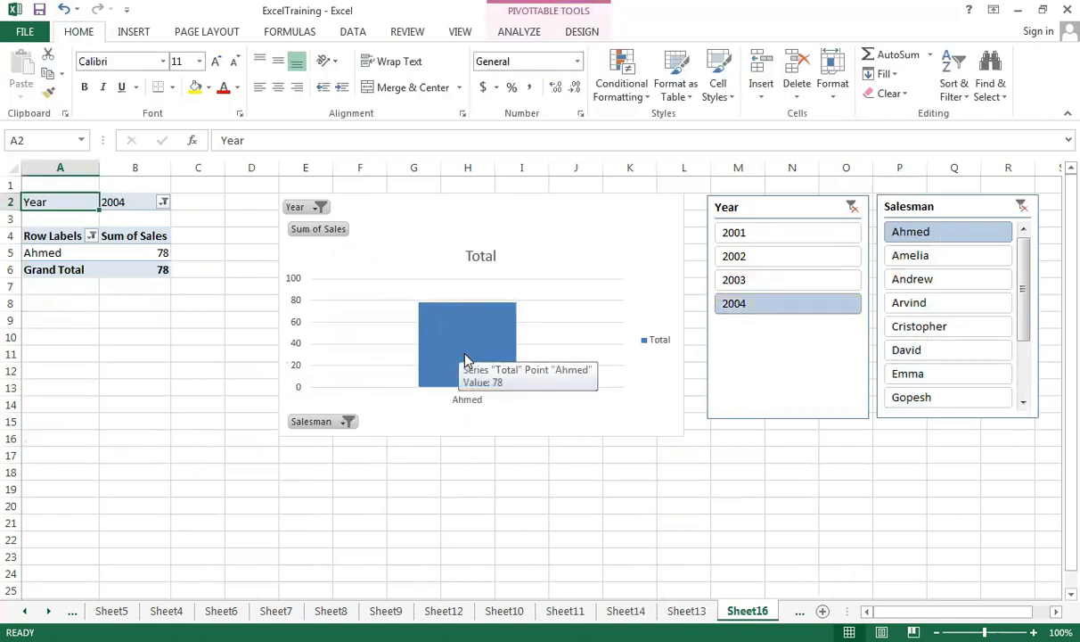
{"action": "left_click", "coordinate": [461, 333]}
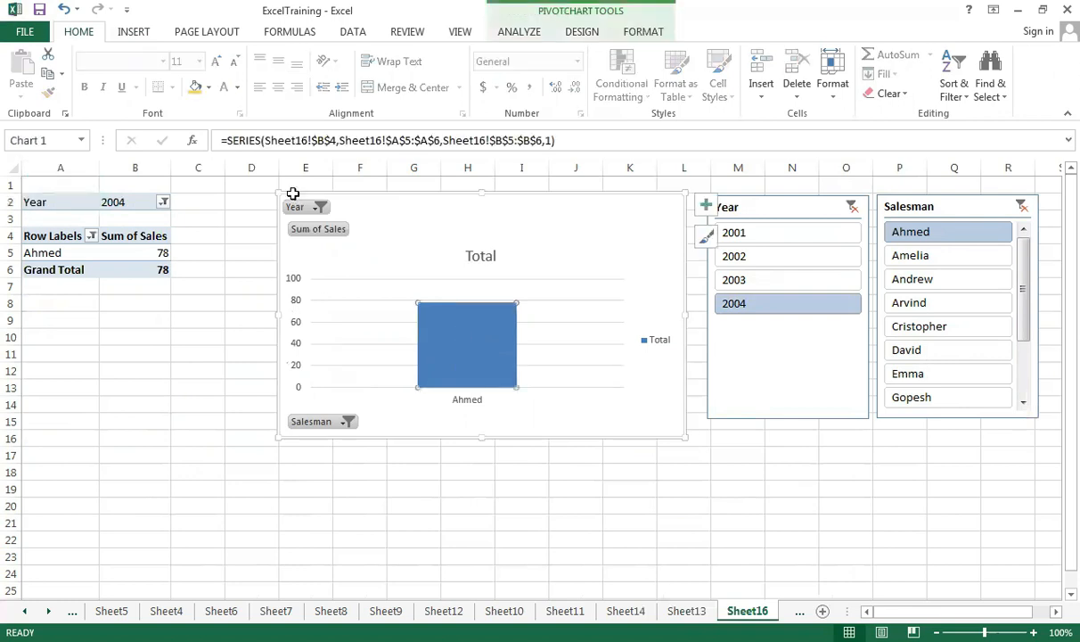
- Recolour the PivotChart's columns with the third Colorful palette, which starts with red
{"action": "left_click", "coordinate": [131, 34]}
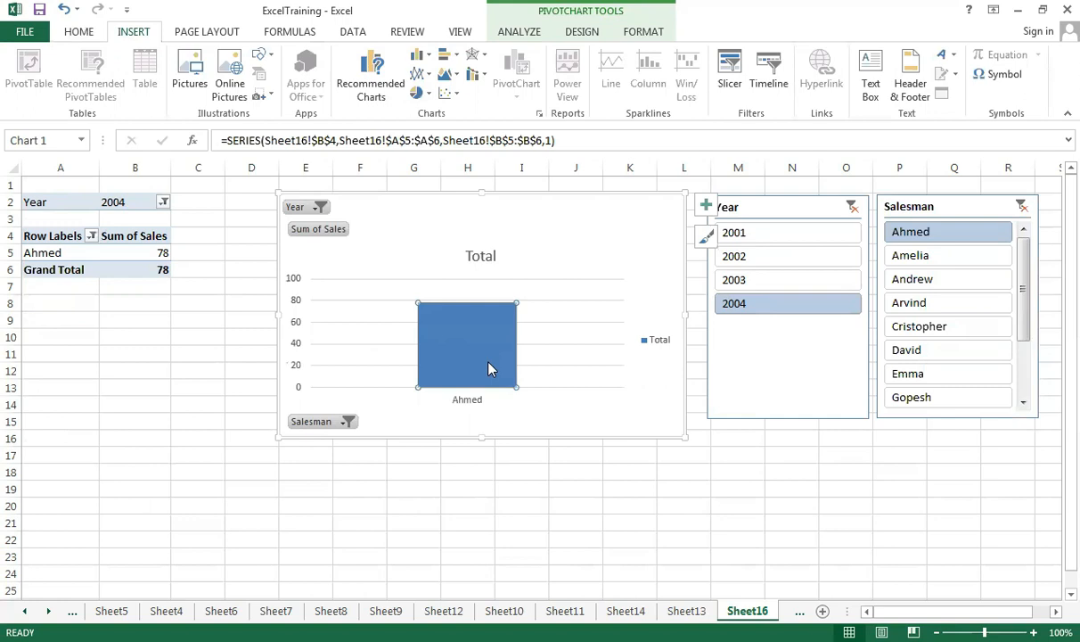
{"action": "left_click", "coordinate": [520, 241]}
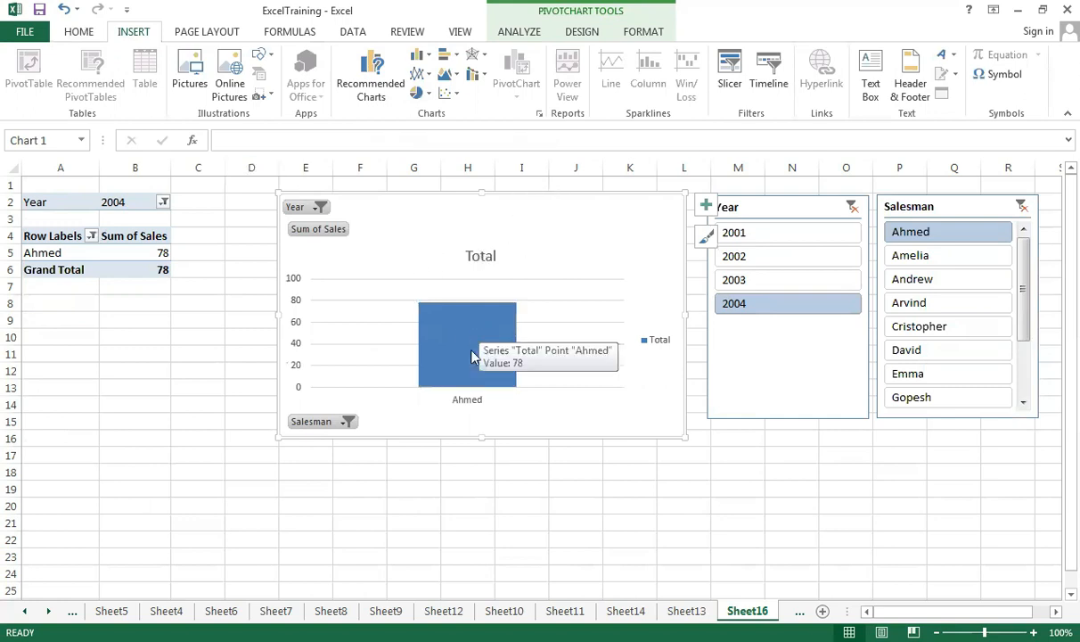
{"action": "left_click", "coordinate": [474, 356]}
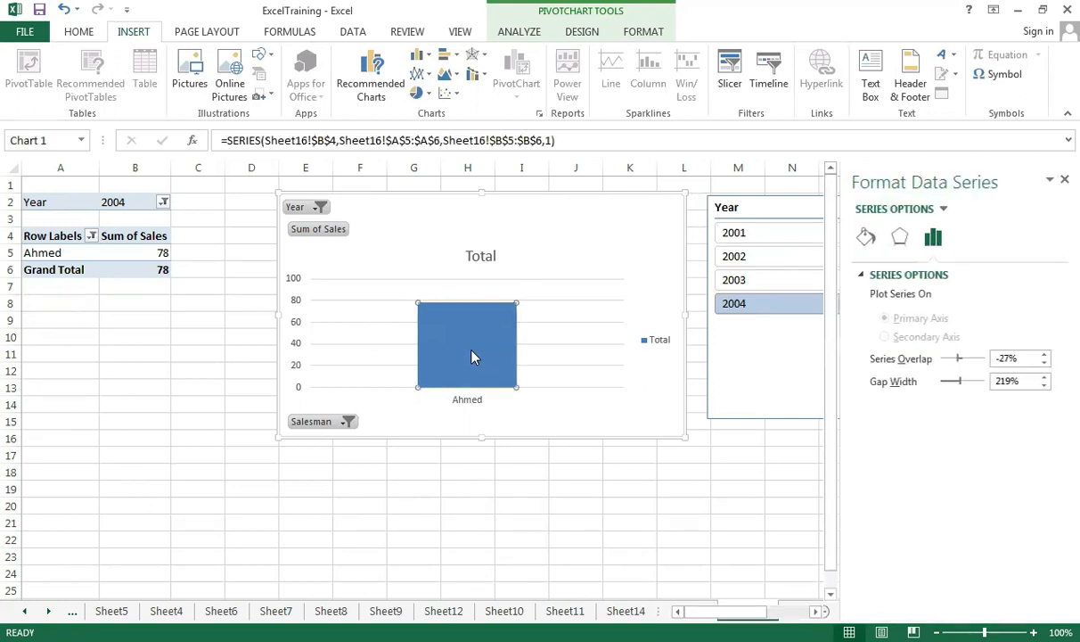
{"action": "left_click", "coordinate": [579, 34]}
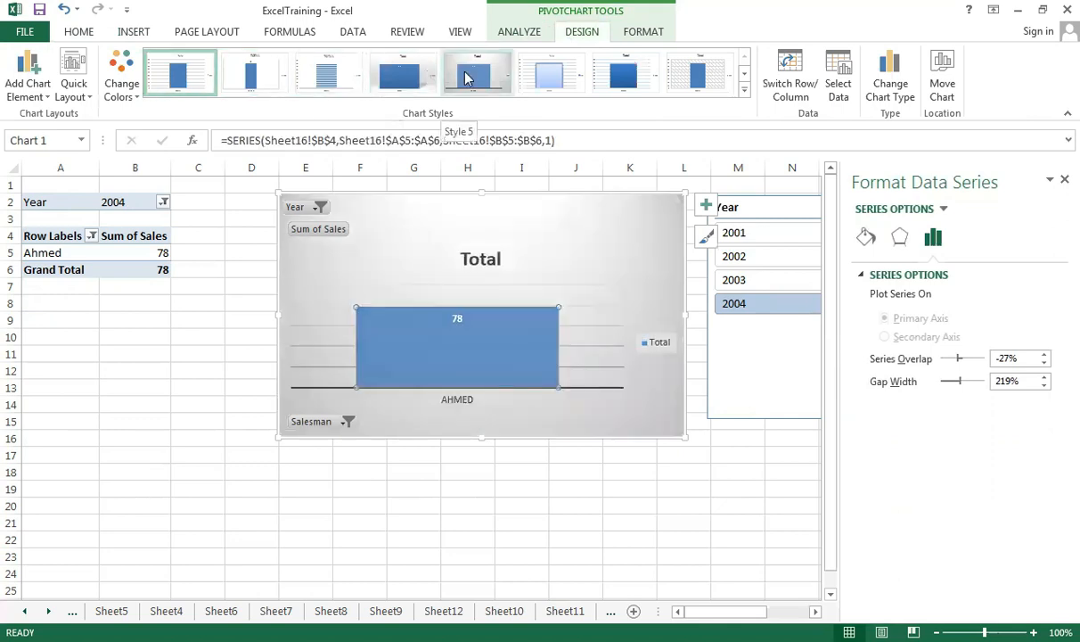
{"action": "left_click", "coordinate": [118, 75]}
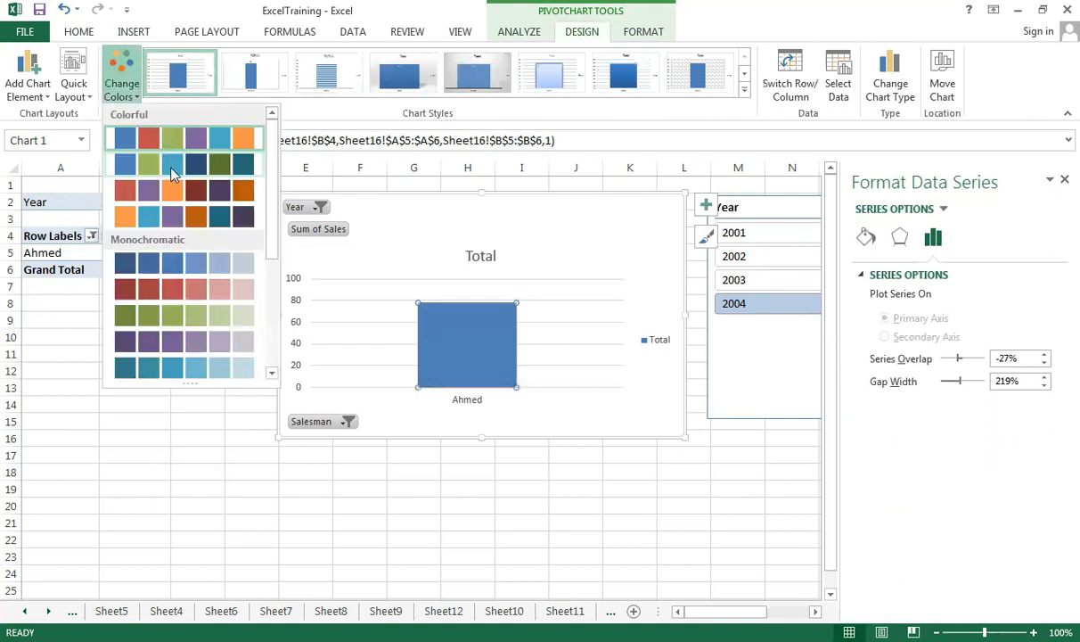
{"action": "left_click", "coordinate": [240, 189]}
- Try chart Style 3, settle on Style 2 for the PivotChart, and close the data series formatting pane
{"action": "left_click", "coordinate": [316, 73]}
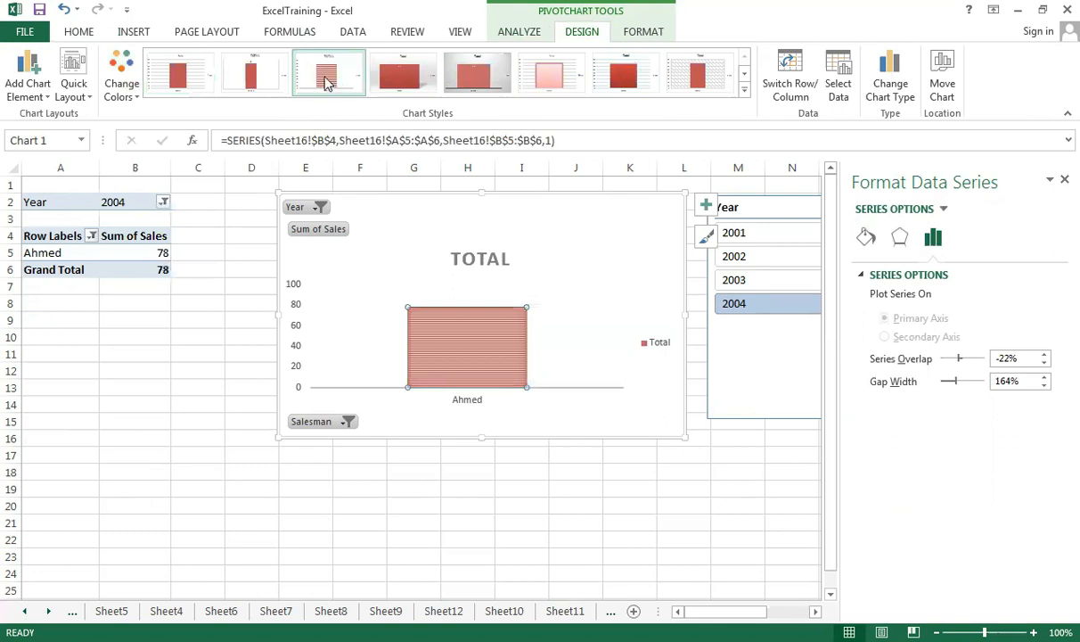
{"action": "left_click", "coordinate": [267, 79]}
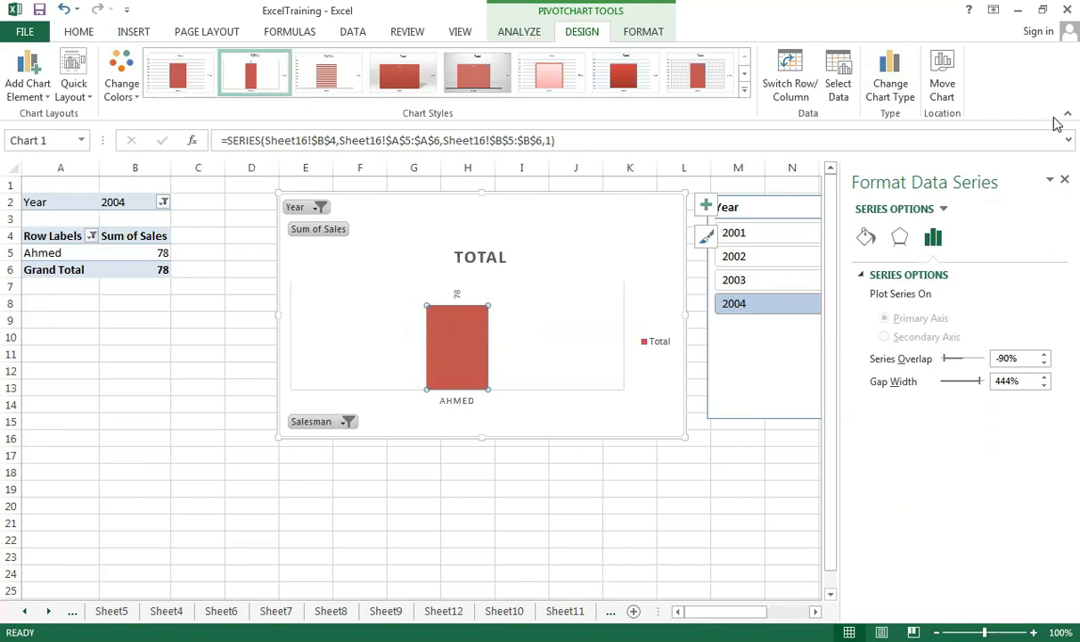
{"action": "left_click", "coordinate": [1060, 180]}
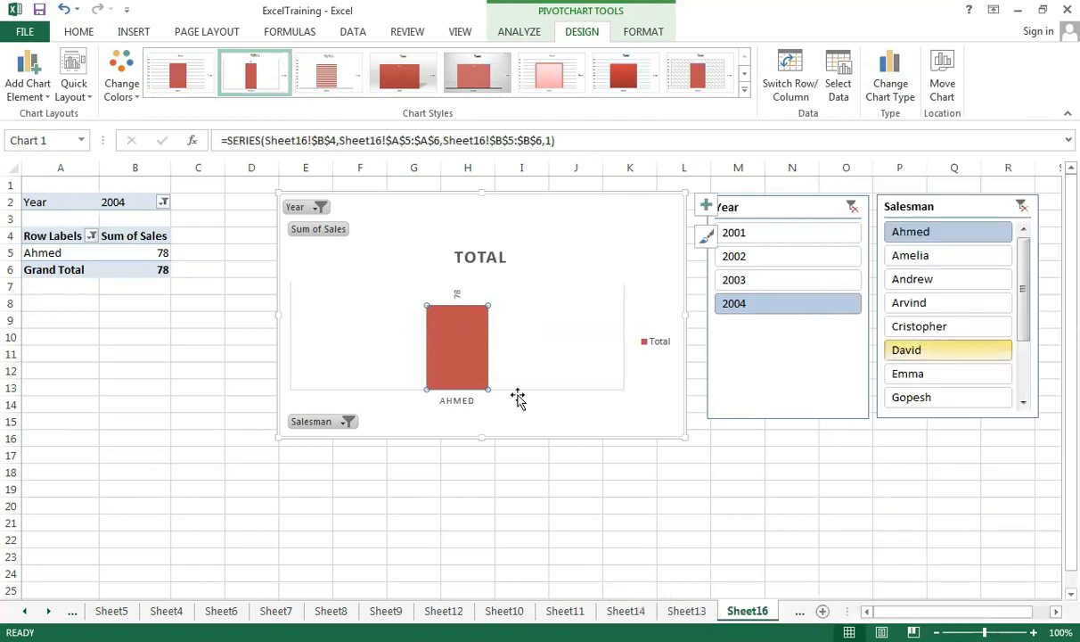
- Add the fourth, seventh and eighth salesmen to the chart's Salesman filter, keeping the first one selected
{"action": "mouse_move", "coordinate": [460, 348]}
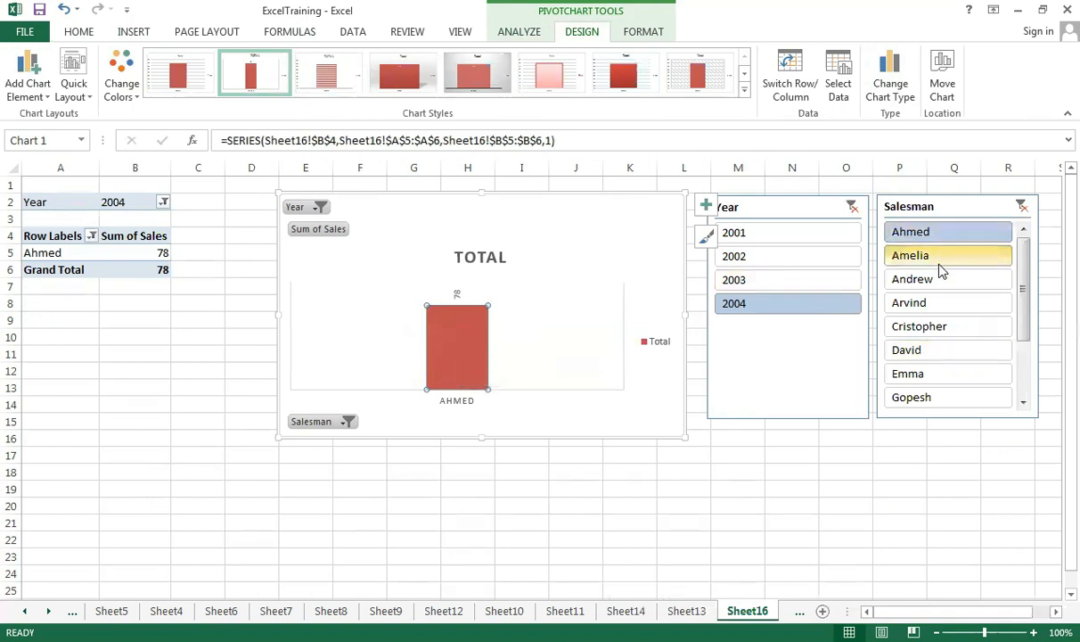
{"action": "left_click", "coordinate": [347, 423]}
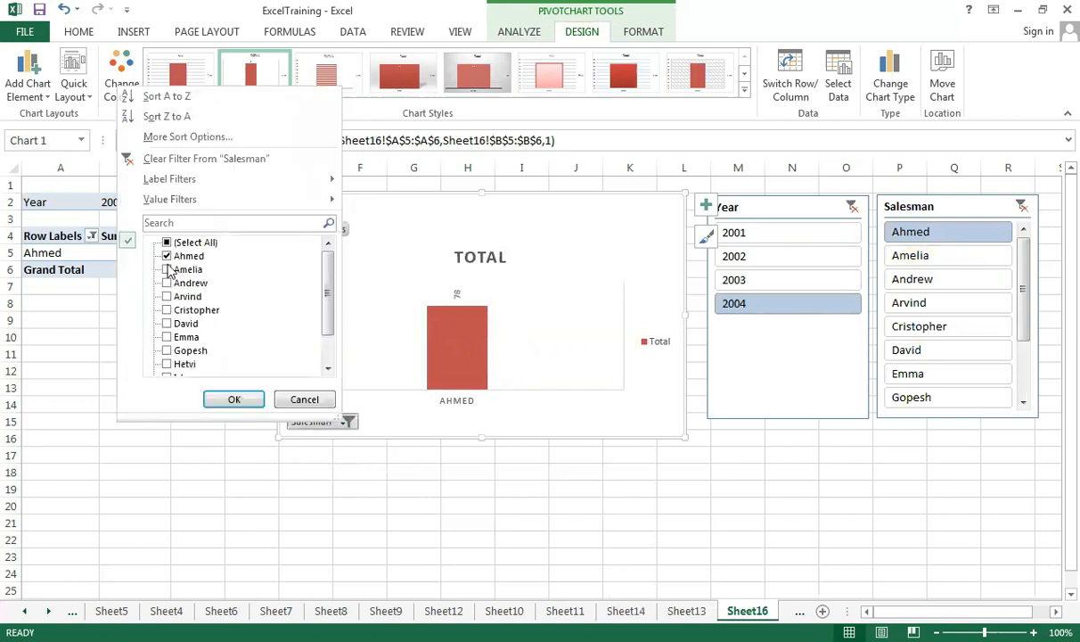
{"action": "left_click", "coordinate": [168, 297]}
{"action": "left_click", "coordinate": [167, 336]}
{"action": "left_click", "coordinate": [168, 350]}
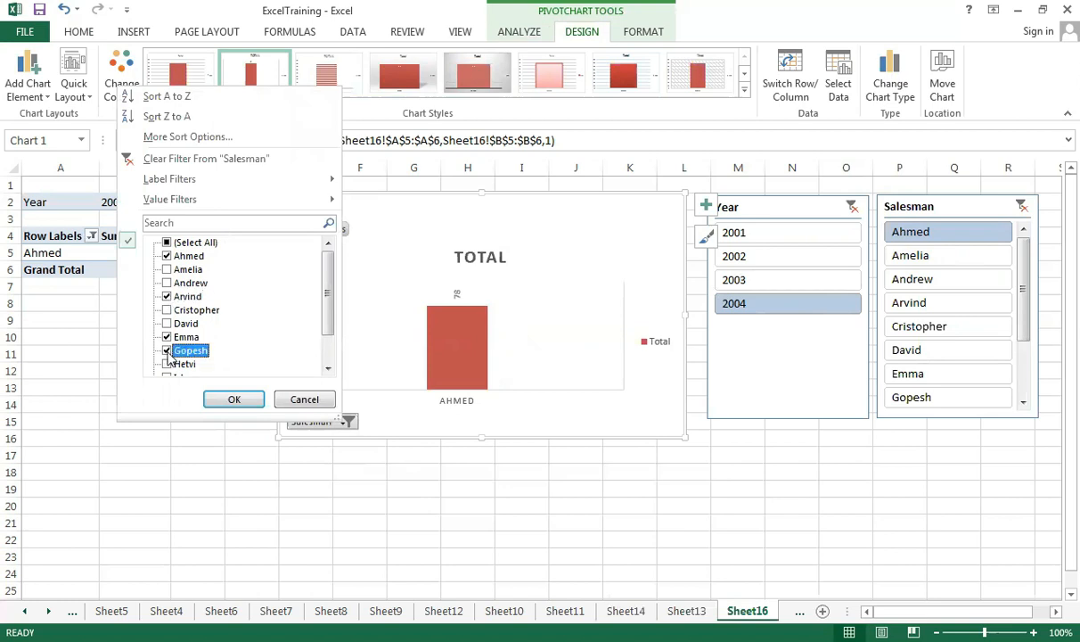
{"action": "left_click", "coordinate": [233, 400]}
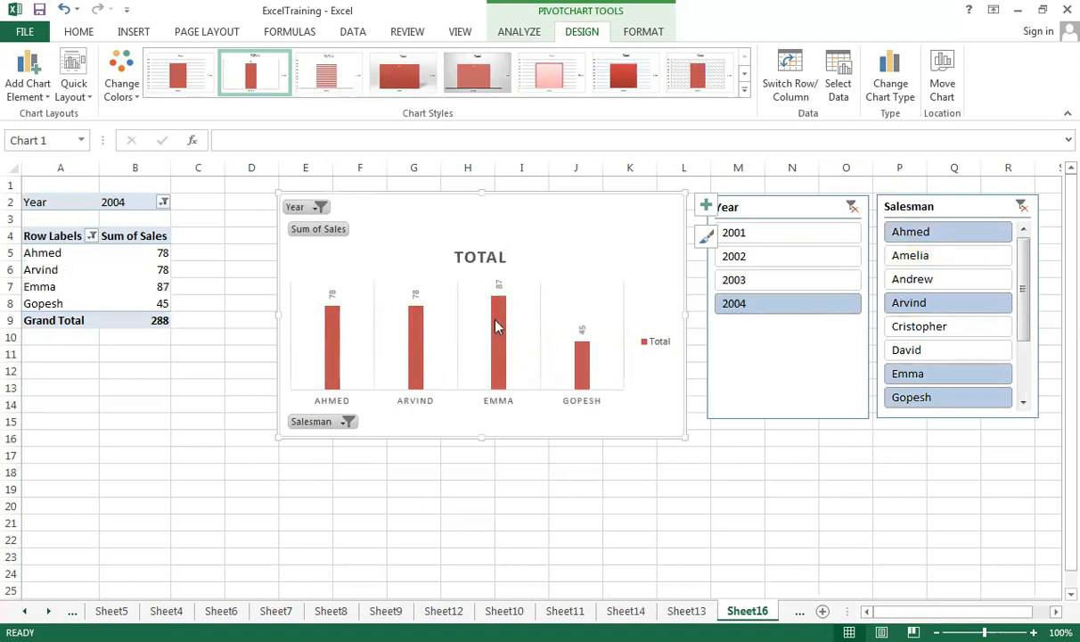
- Paste a copy of the column chart, narrow it, and place it over the pivot table beside the original chart
{"action": "mouse_move", "coordinate": [497, 326]}
{"action": "left_click", "coordinate": [77, 471]}
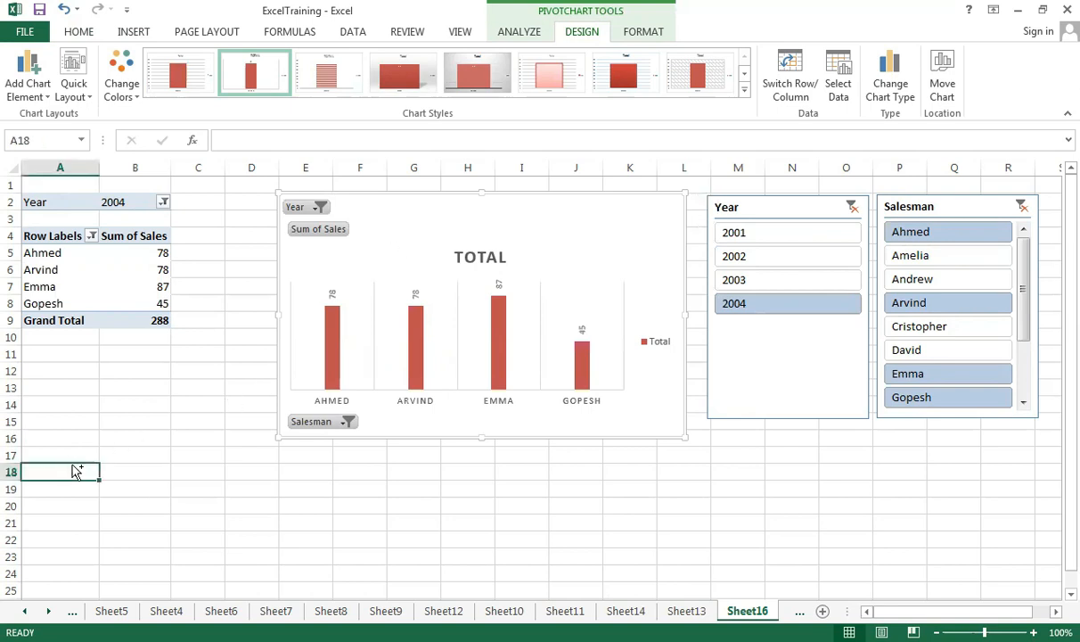
{"action": "key", "text": "ctrl+v"}
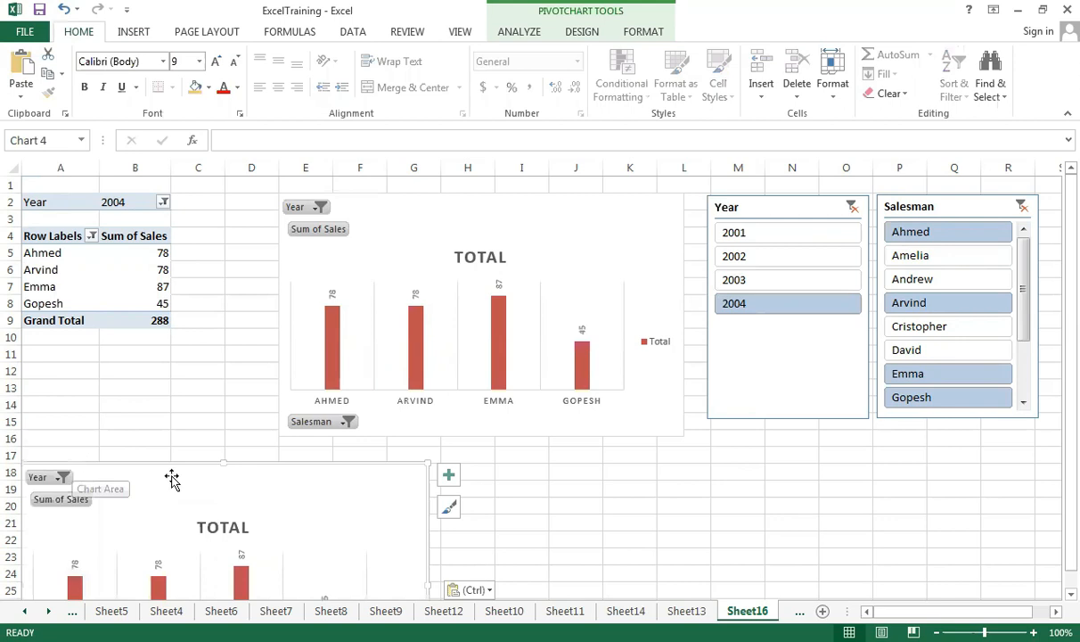
{"action": "mouse_move", "coordinate": [203, 485]}
{"action": "left_mouse_down"}
{"action": "mouse_move", "coordinate": [205, 408]}
{"action": "mouse_move", "coordinate": [234, 417]}
{"action": "mouse_move", "coordinate": [202, 238]}
{"action": "mouse_move", "coordinate": [256, 298]}
{"action": "mouse_move", "coordinate": [253, 410]}
{"action": "mouse_move", "coordinate": [208, 427]}
{"action": "mouse_move", "coordinate": [196, 420]}
{"action": "left_mouse_up"}
{"action": "left_click_drag", "start_coordinate": [425, 400], "coordinate": [273, 388]}
{"action": "mouse_move", "coordinate": [178, 366]}
{"action": "left_mouse_down"}
{"action": "mouse_move", "coordinate": [188, 171]}
{"action": "mouse_move", "coordinate": [181, 190]}
{"action": "mouse_move", "coordinate": [191, 198]}
{"action": "left_mouse_up"}
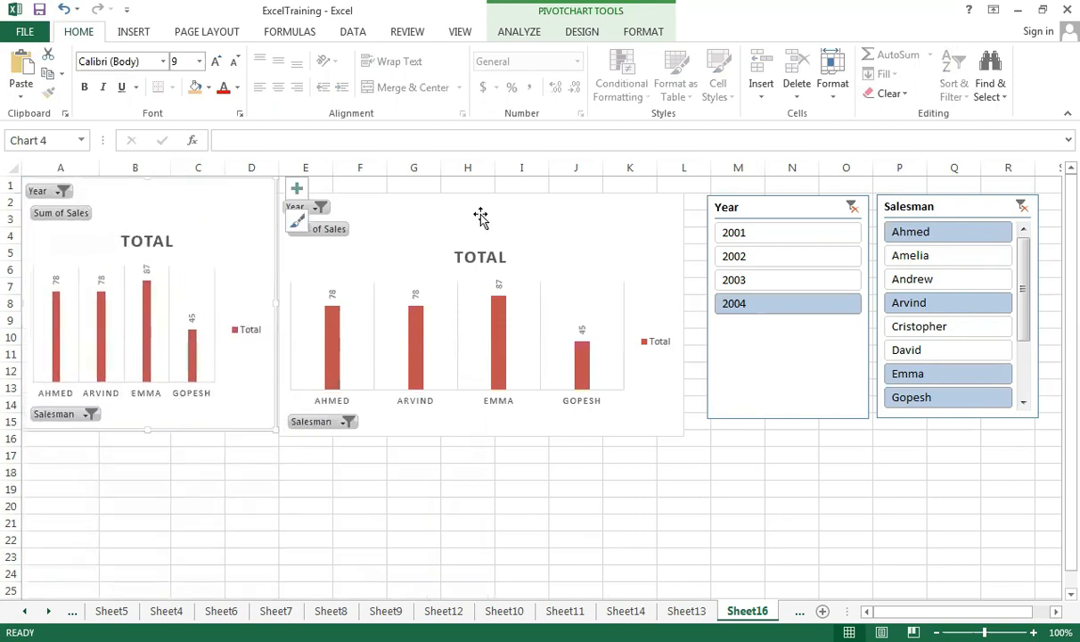
- Shift the original chart slightly up and to the right, and widen the copy until the two charts meet
{"action": "left_click_drag", "start_coordinate": [482, 217], "coordinate": [502, 202]}
{"action": "mouse_move", "coordinate": [171, 214]}
{"action": "left_mouse_down"}
{"action": "mouse_move", "coordinate": [192, 215]}
{"action": "mouse_move", "coordinate": [171, 212]}
{"action": "left_mouse_up"}
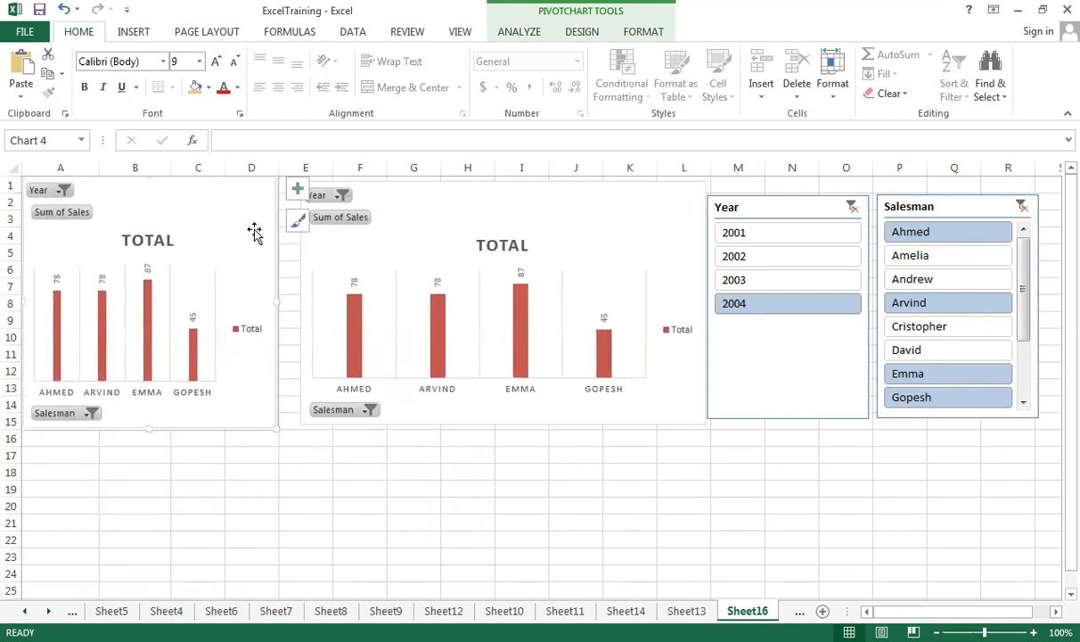
{"action": "left_click_drag", "start_coordinate": [272, 301], "coordinate": [300, 312]}
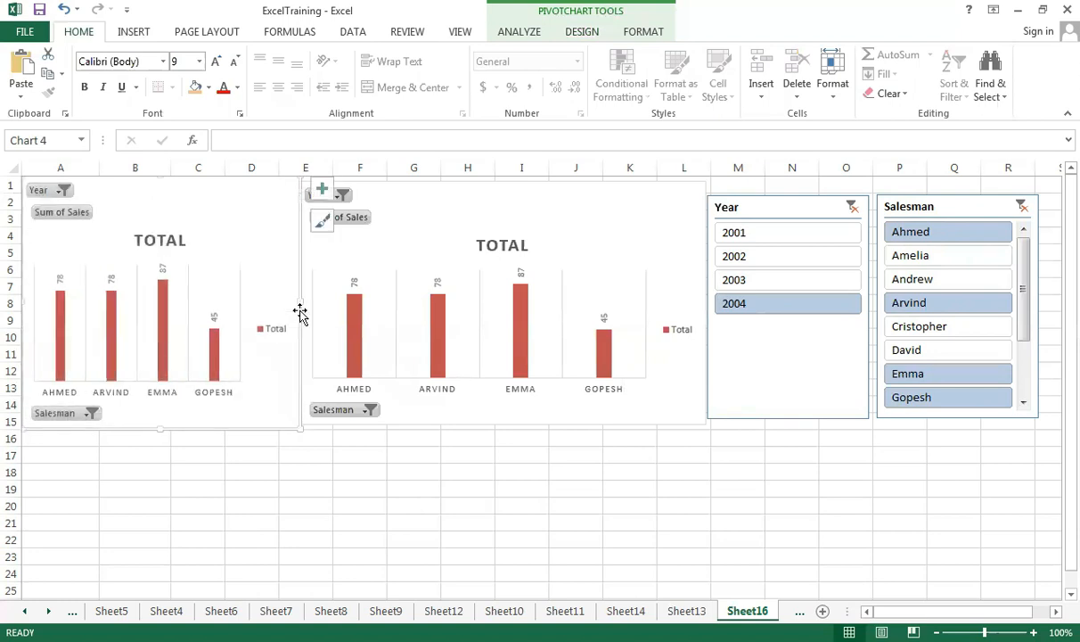
{"action": "left_click", "coordinate": [468, 506]}
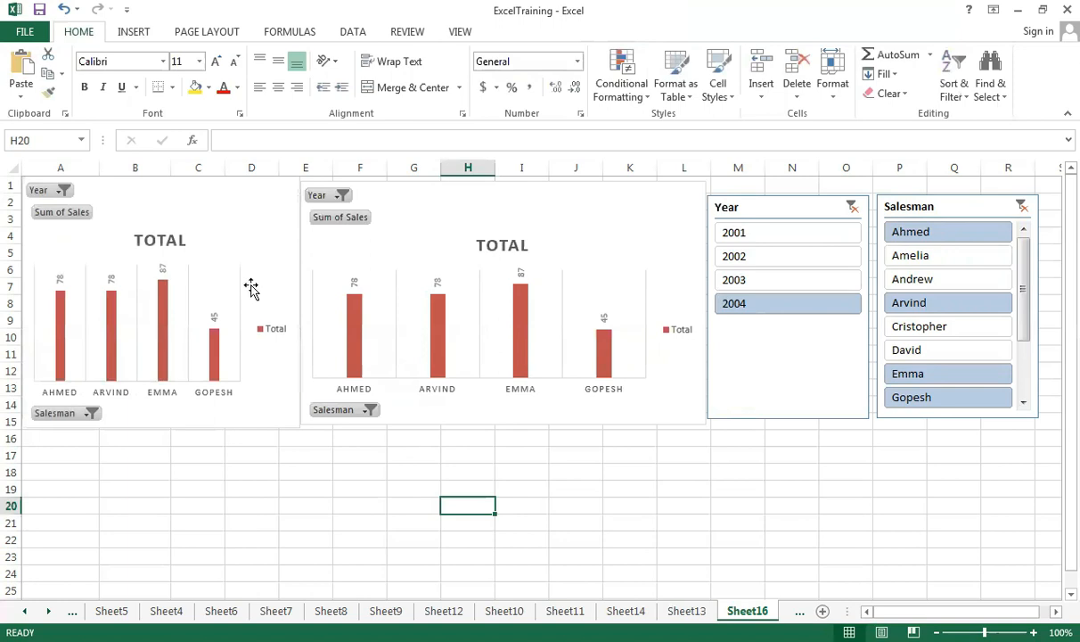
- Change the copied chart over the pivot table to a 2-D pie chart and close the chart area formatting pane
{"action": "left_click", "coordinate": [205, 236]}
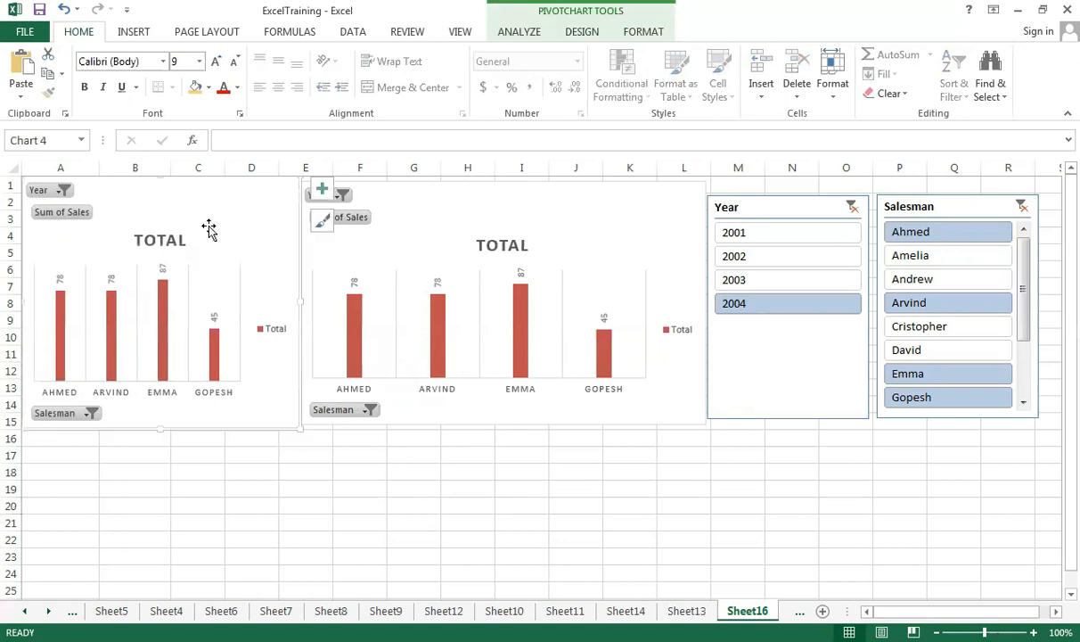
{"action": "key", "text": "ctrl+1"}
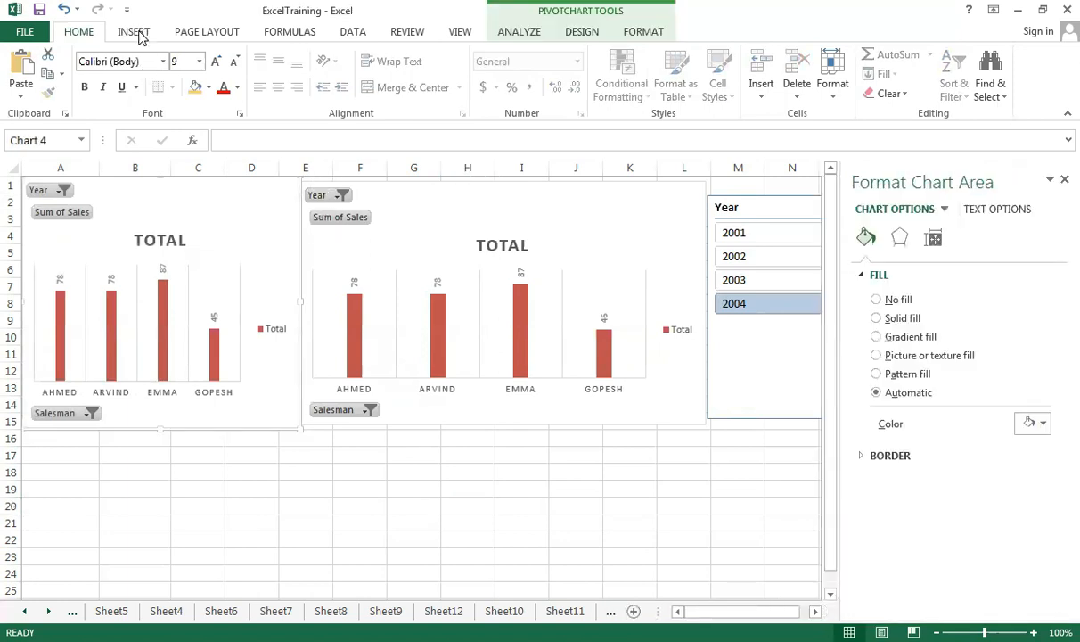
{"action": "left_click", "coordinate": [136, 31]}
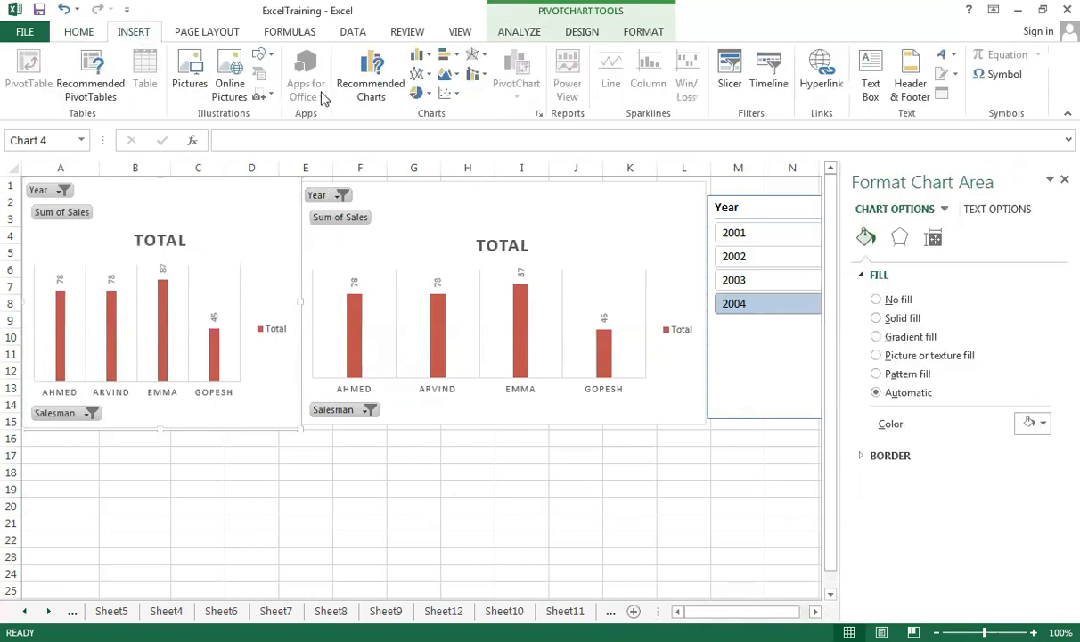
{"action": "left_click", "coordinate": [427, 94]}
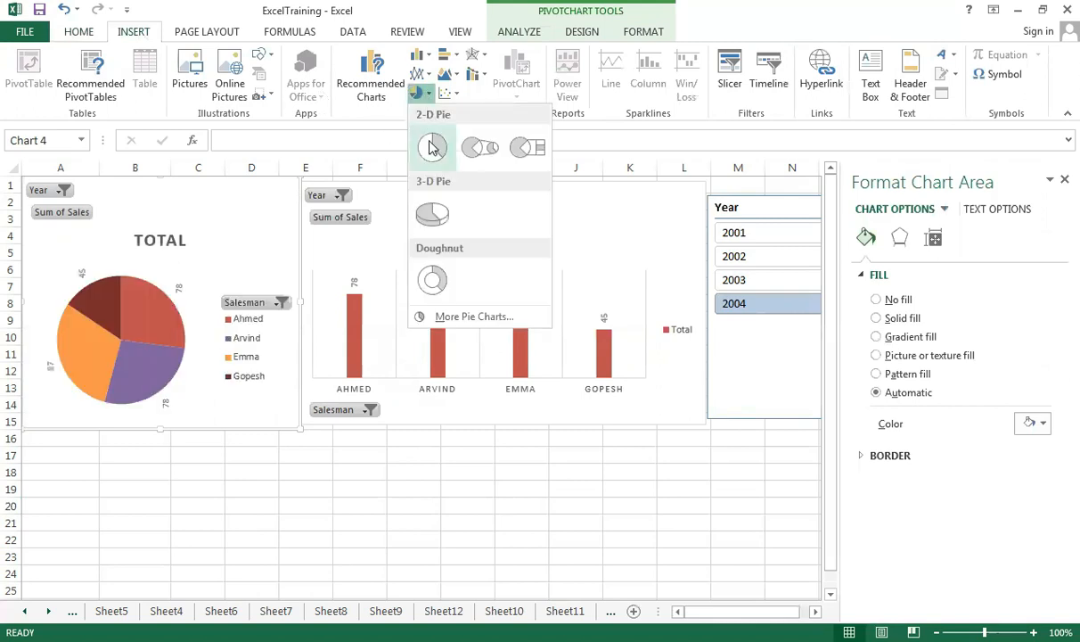
{"action": "left_click", "coordinate": [432, 147]}
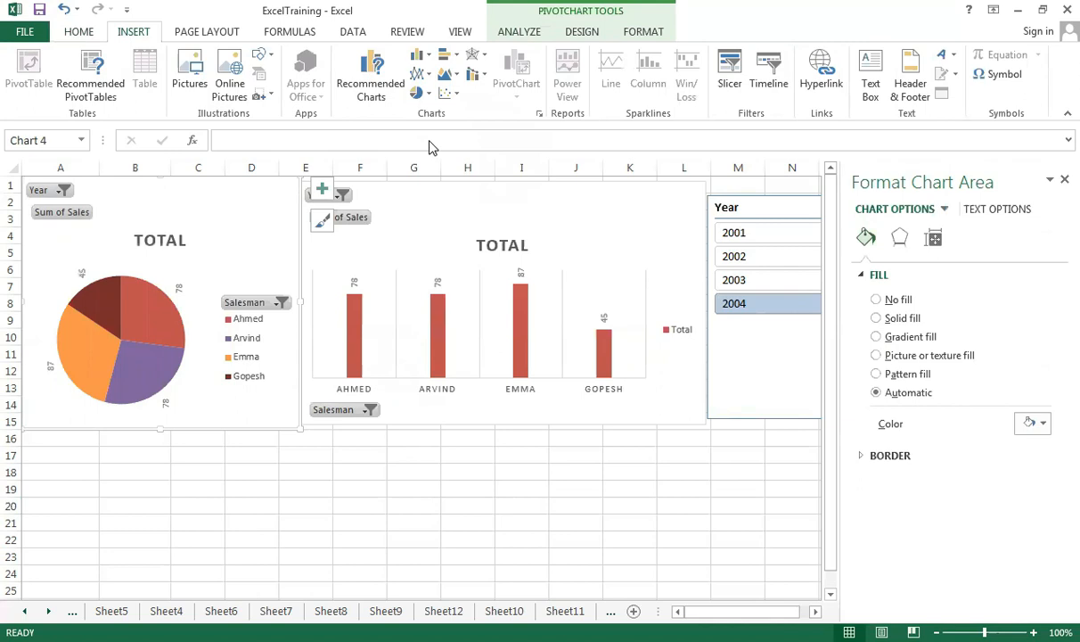
{"action": "left_click", "coordinate": [1064, 180]}
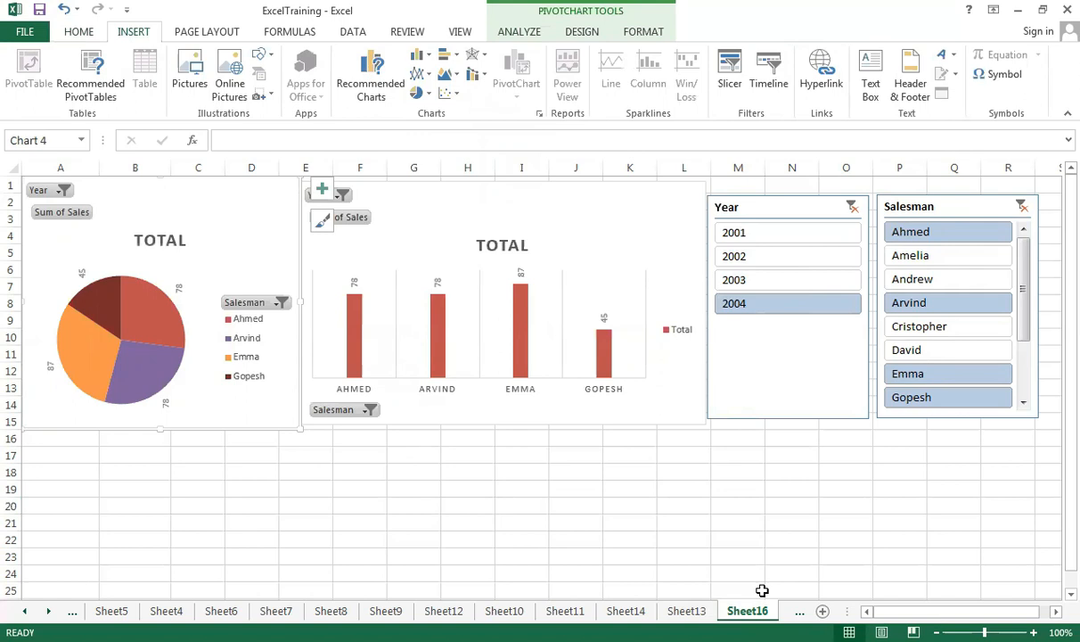
- Set the column chart's Salesman filter to show all salesmen
{"action": "left_click", "coordinate": [365, 410]}
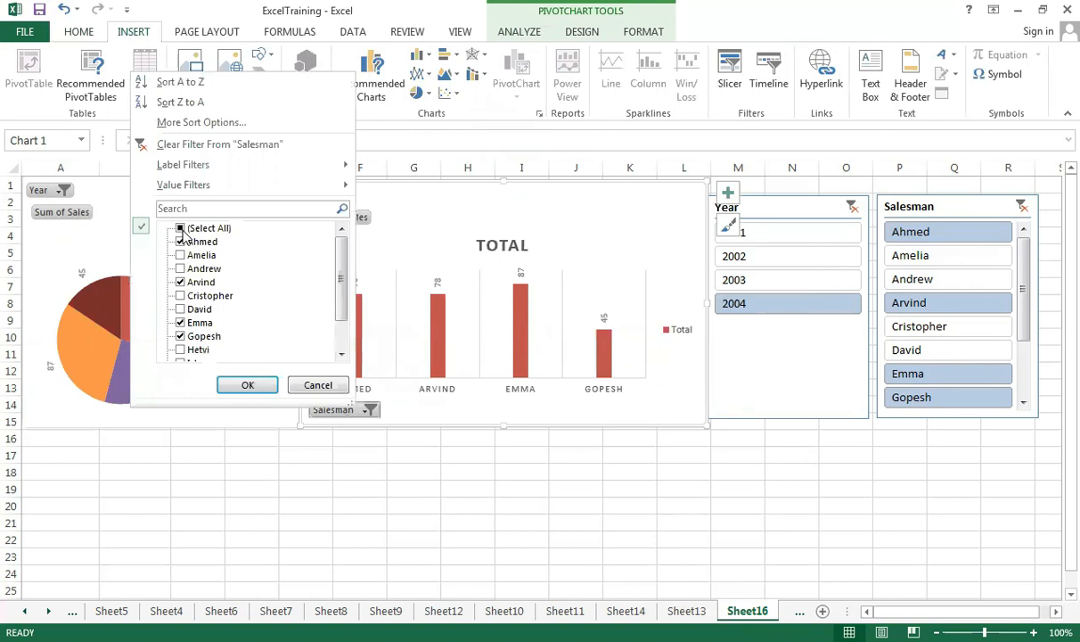
{"action": "left_click", "coordinate": [182, 229]}
{"action": "left_click", "coordinate": [245, 387]}
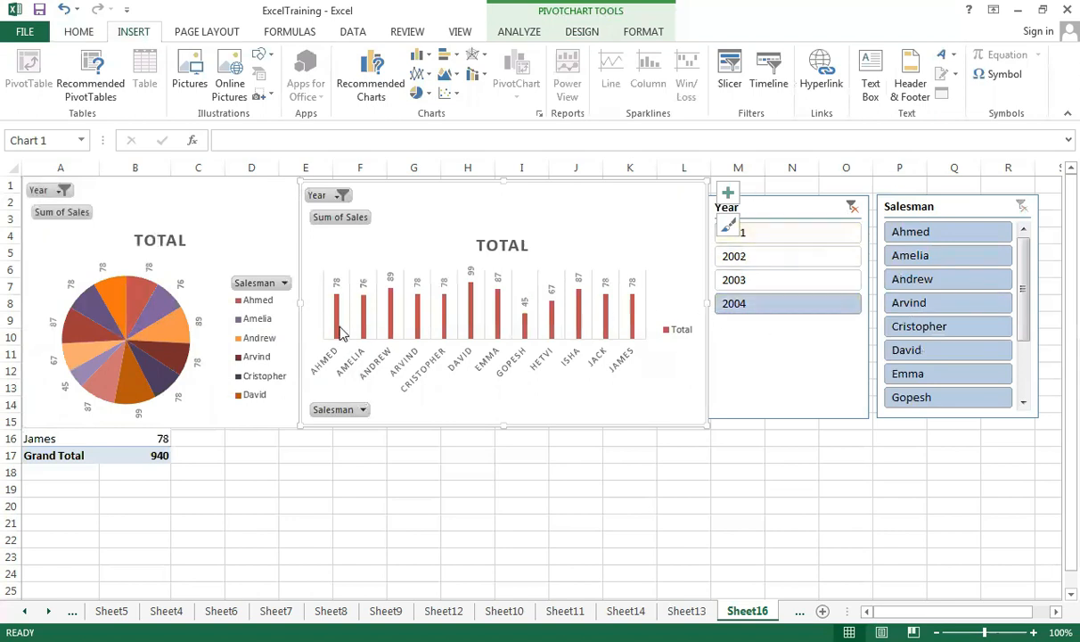
- Filter both charts with the Year slicer by 2001 and then by 2002
{"action": "left_click", "coordinate": [760, 234]}
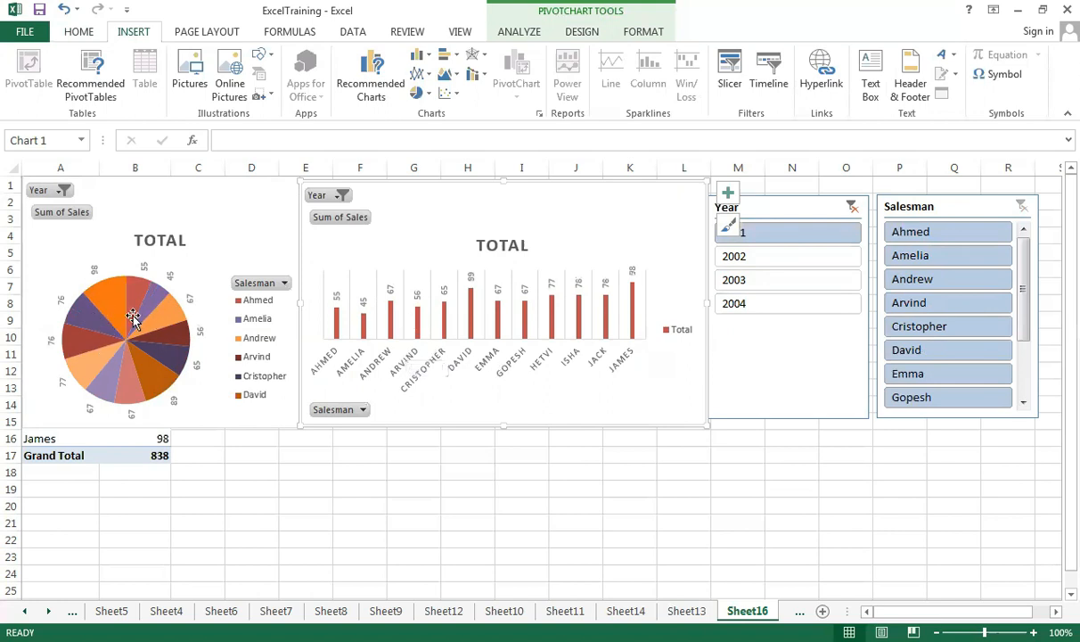
{"action": "mouse_move", "coordinate": [116, 335]}
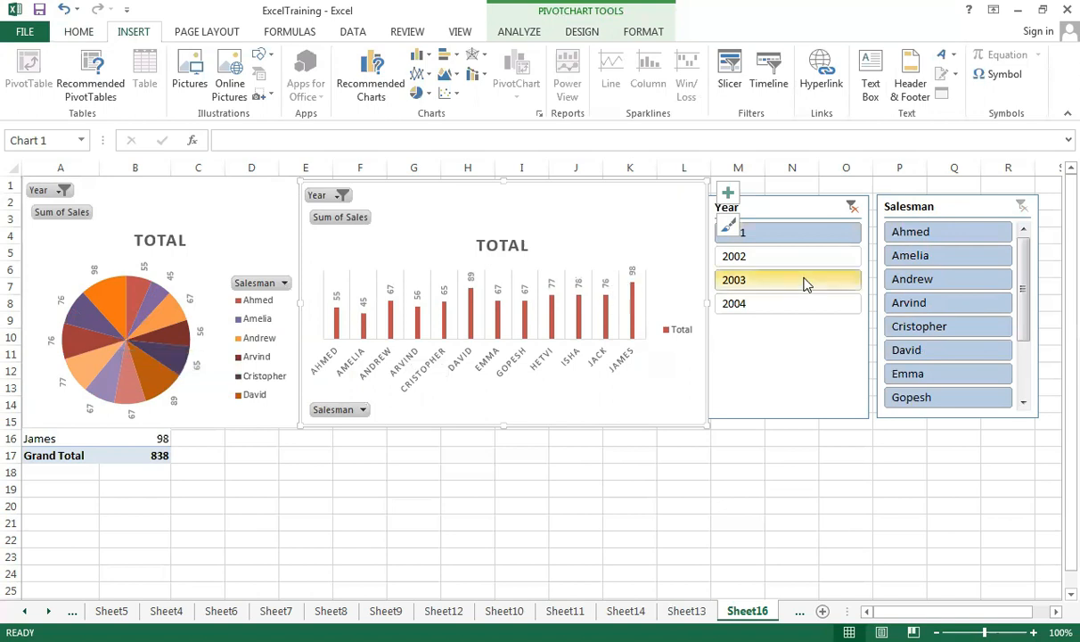
{"action": "left_click", "coordinate": [772, 261]}
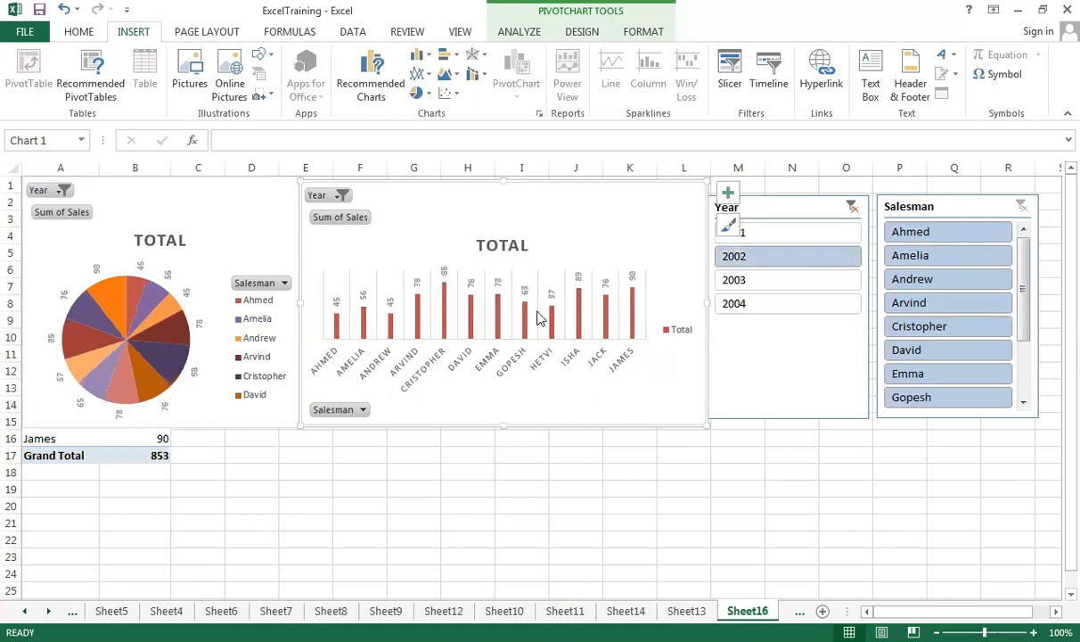
- Restrict the column chart's Salesman filter to only the third, sixth and ninth salesmen
{"action": "left_click", "coordinate": [360, 411]}
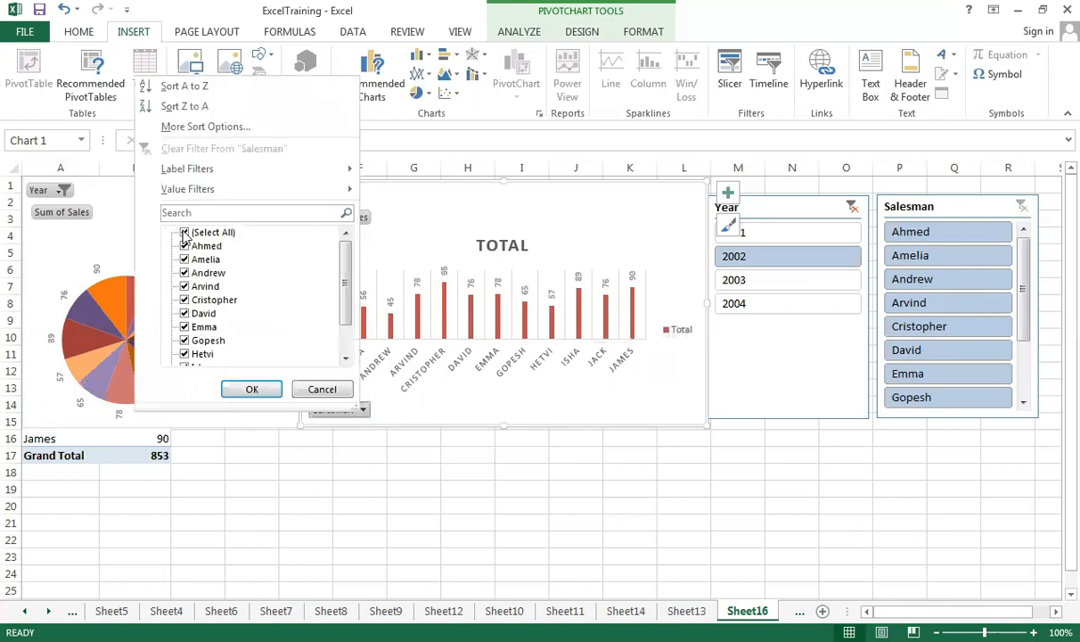
{"action": "left_click", "coordinate": [185, 233]}
{"action": "left_click", "coordinate": [184, 273]}
{"action": "left_click", "coordinate": [185, 314]}
{"action": "left_click", "coordinate": [185, 354]}
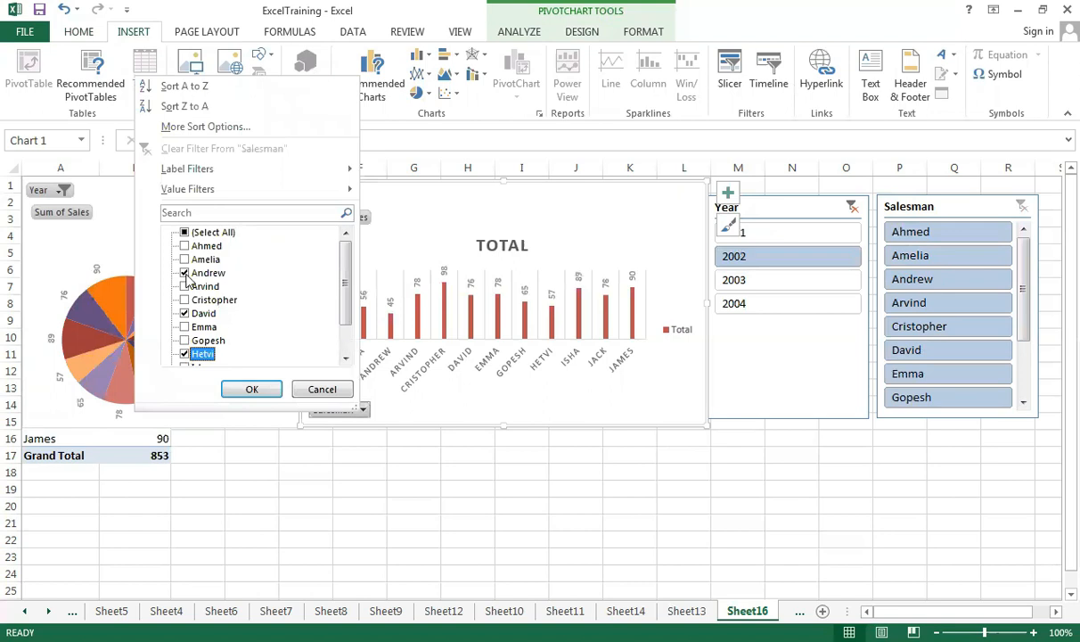
{"action": "left_click", "coordinate": [252, 391]}
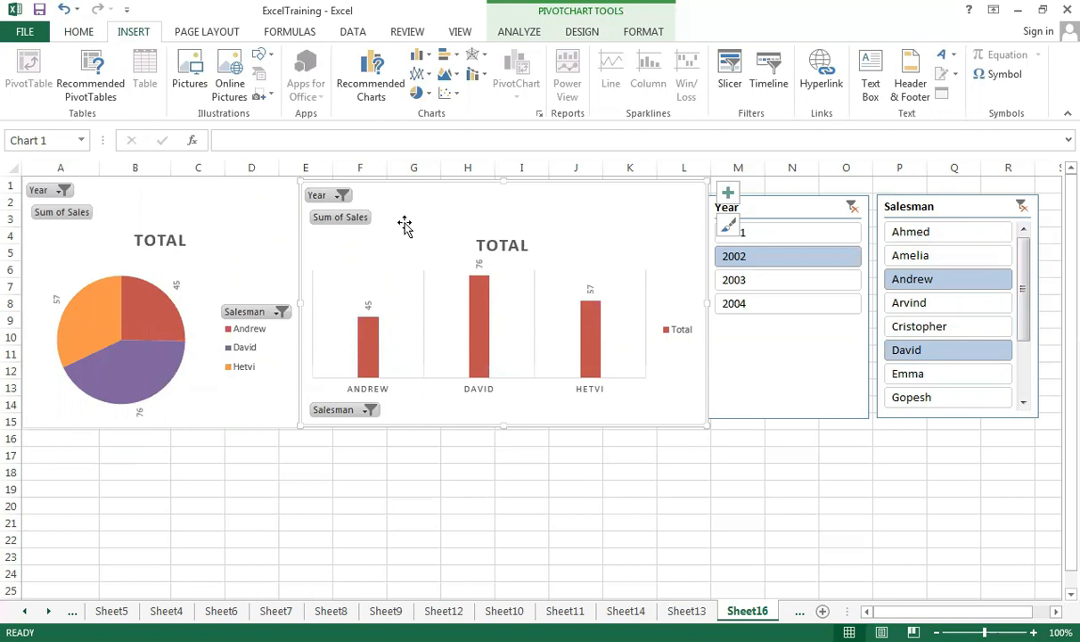
- Paste another copy of the column chart and place it directly below the two existing charts
{"action": "left_click", "coordinate": [193, 486]}
{"action": "key", "text": "ctrl+v"}
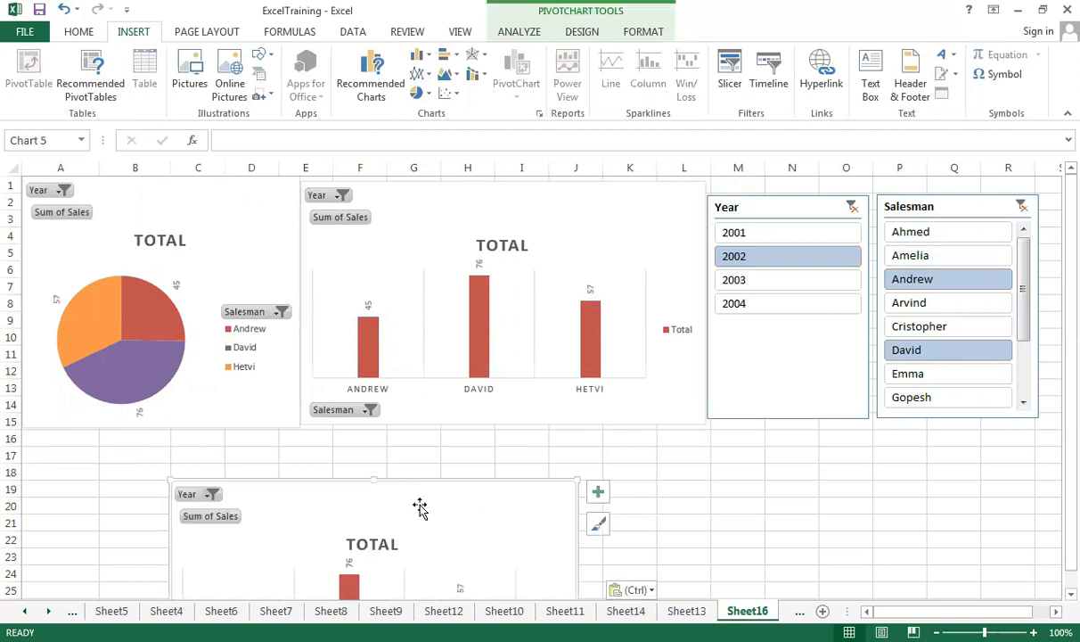
{"action": "left_click_drag", "start_coordinate": [421, 492], "coordinate": [496, 451]}
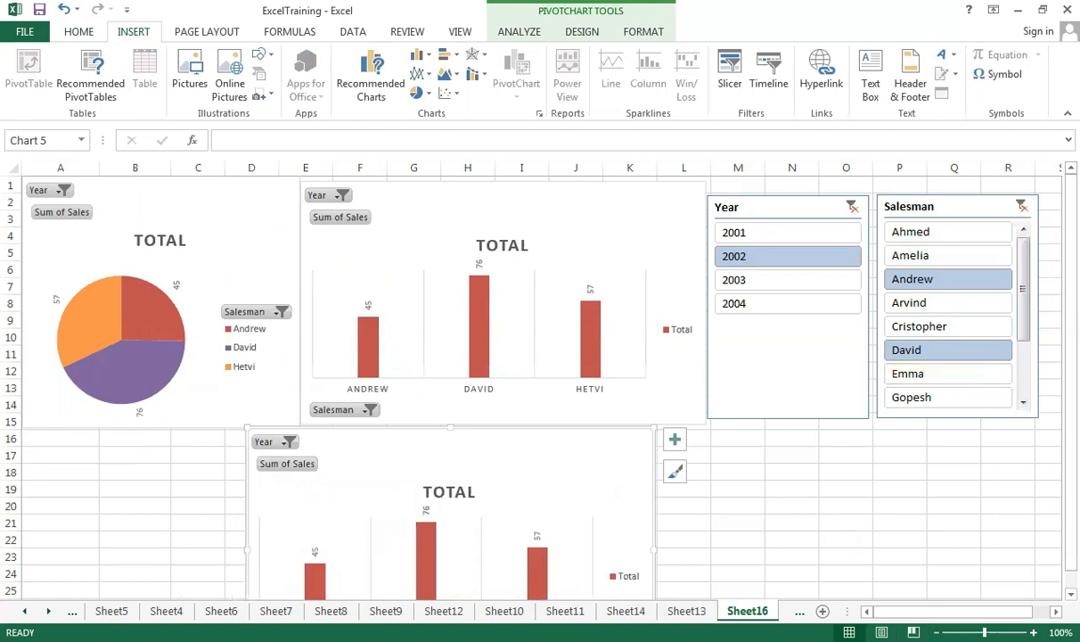
- Change the new chart copy below to a stacked 2-D line chart
{"action": "scroll", "coordinate": [572, 492], "scroll_direction": "down", "scroll_amount": 1, "text": "ctrl"}
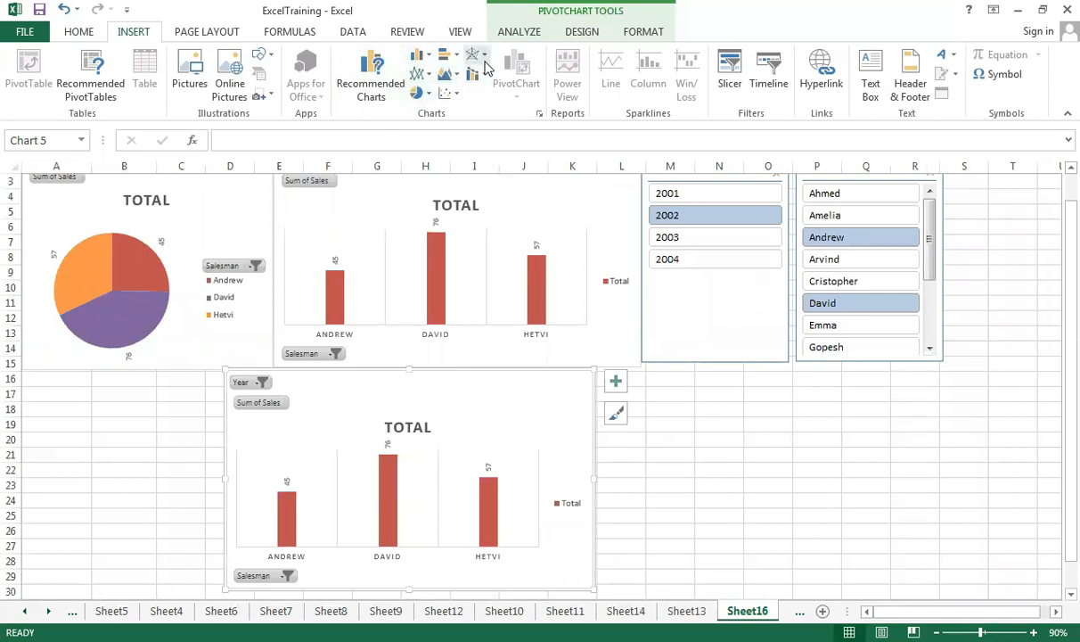
{"action": "left_click", "coordinate": [424, 74]}
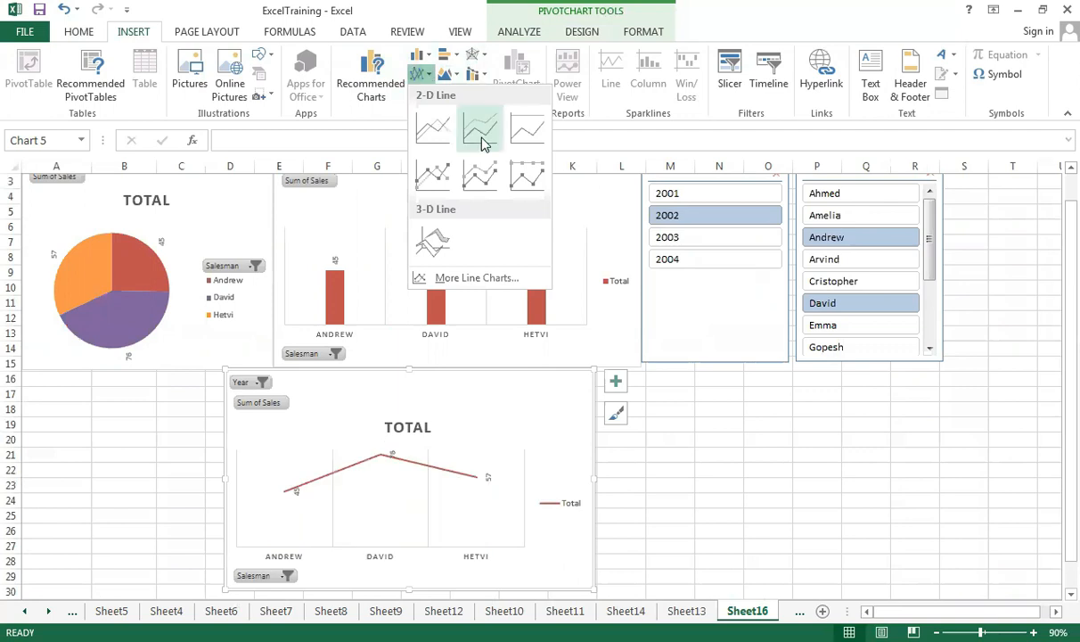
{"action": "left_click", "coordinate": [481, 134]}
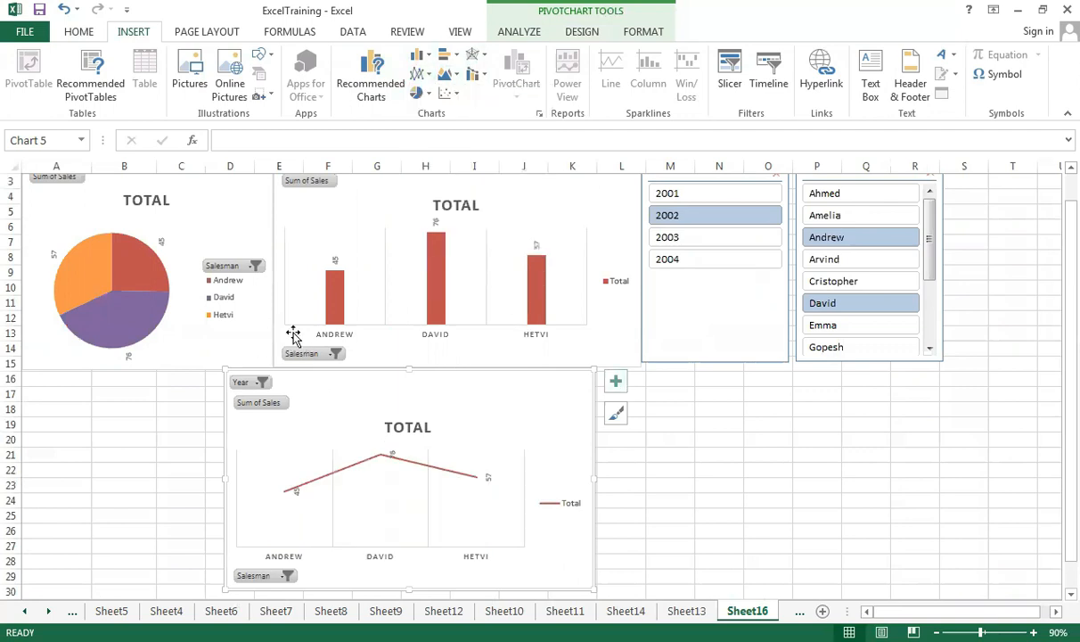
- Add the first, second, seventh and eighth salesmen to the column chart's filter, and switch the Year slicer to 2003
{"action": "left_click", "coordinate": [335, 353]}
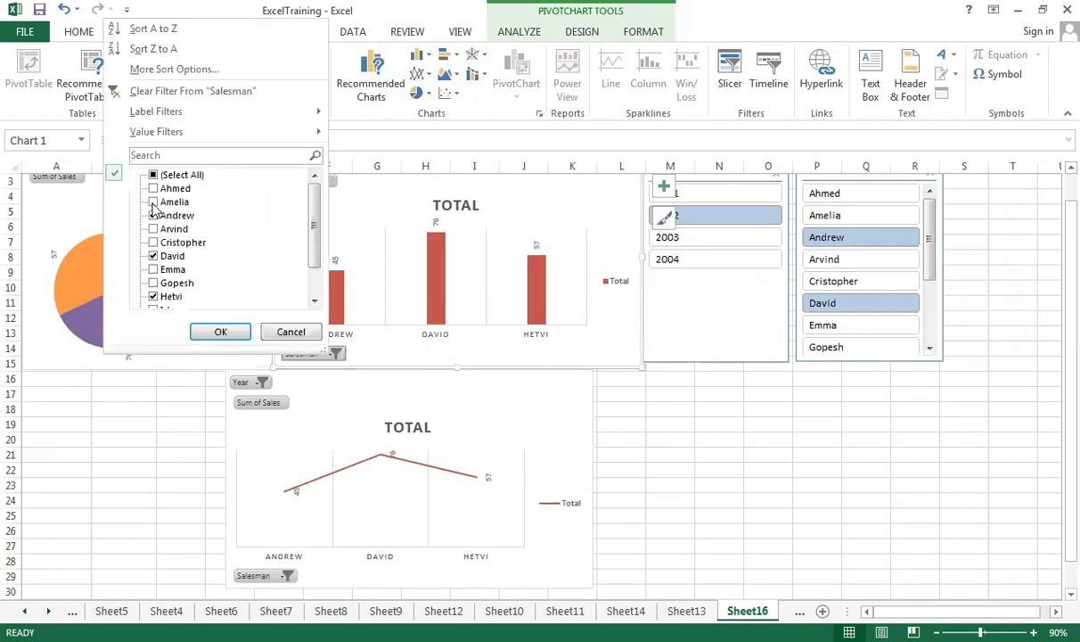
{"action": "left_click", "coordinate": [155, 201]}
{"action": "left_click", "coordinate": [156, 188]}
{"action": "left_click", "coordinate": [162, 270]}
{"action": "left_click", "coordinate": [160, 282]}
{"action": "left_click", "coordinate": [154, 271]}
{"action": "left_click", "coordinate": [212, 331]}
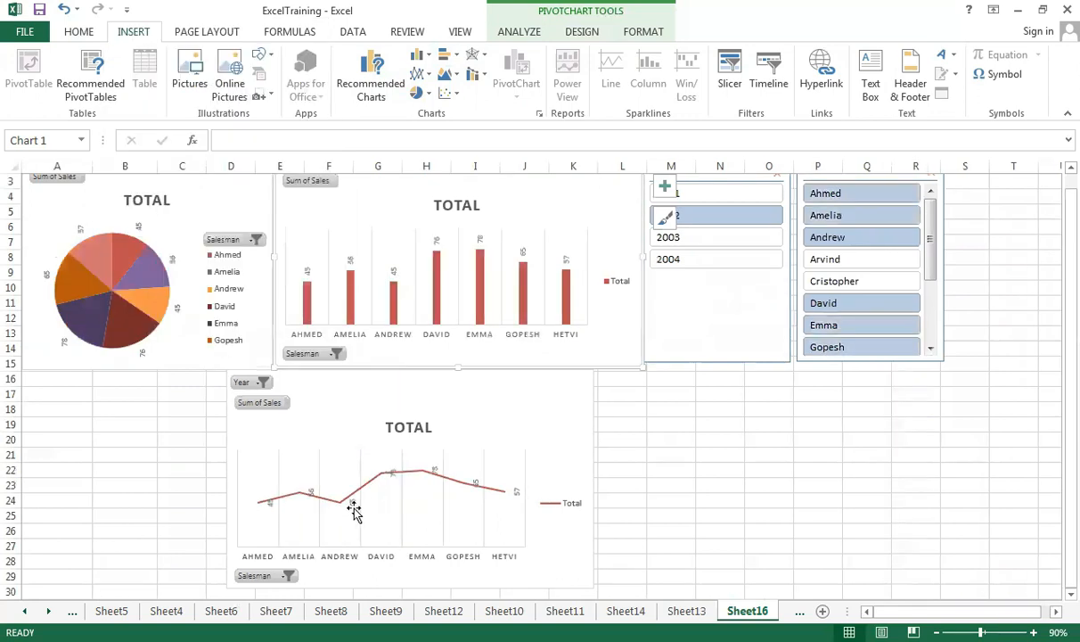
{"action": "left_click", "coordinate": [720, 239]}
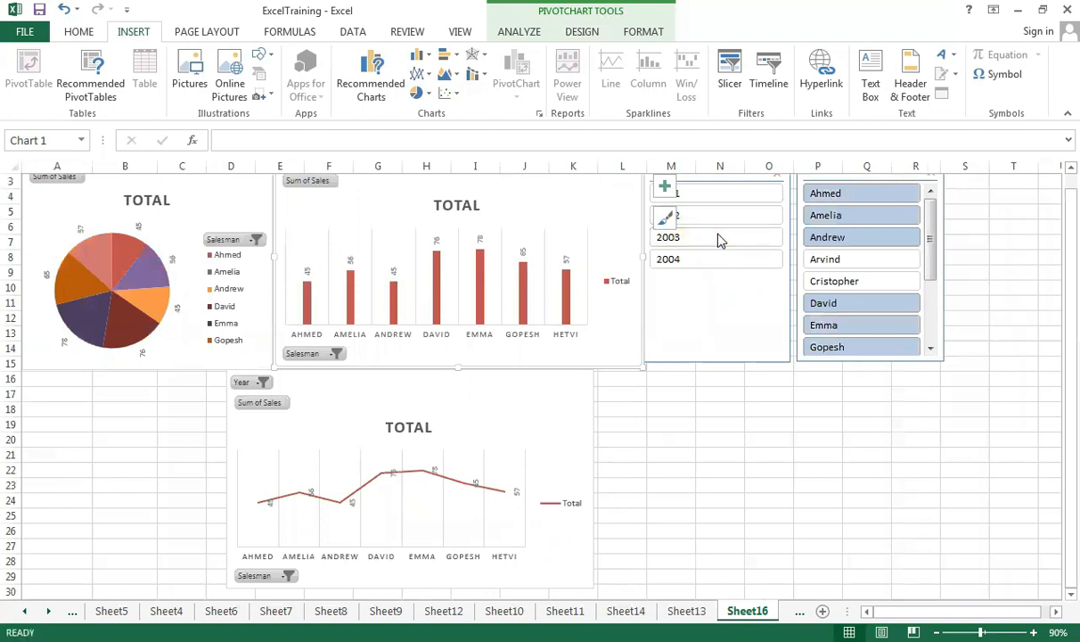